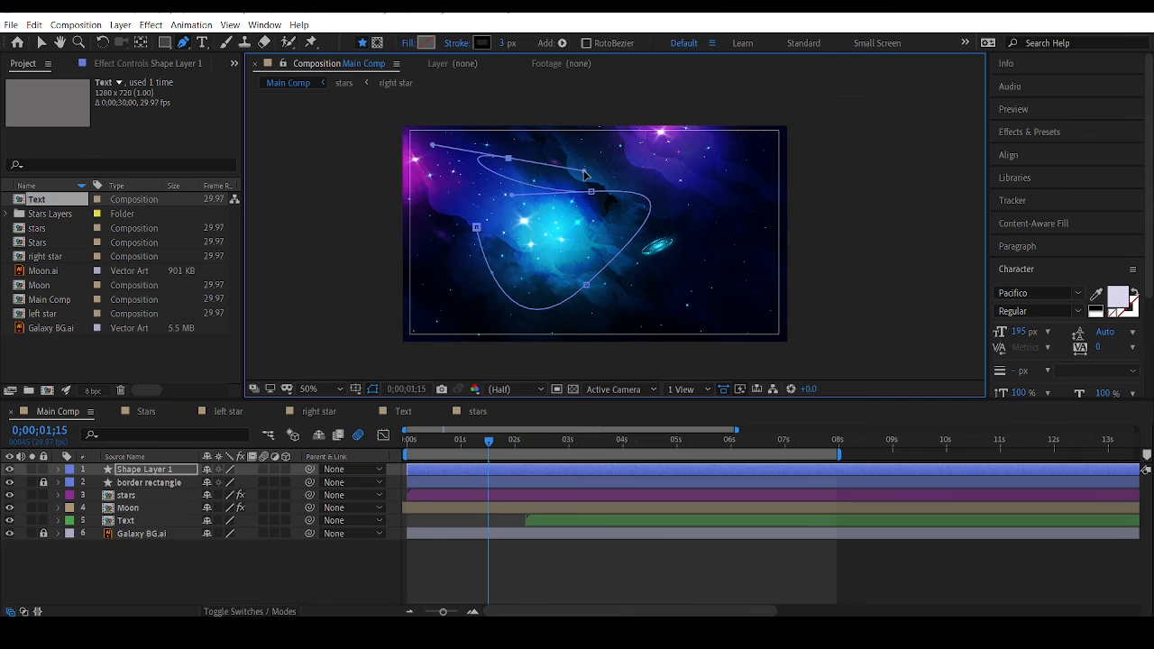
Step: Undo the curved pen paths drawn on Shape Layer 1 in the Main Comp
click(477, 227)
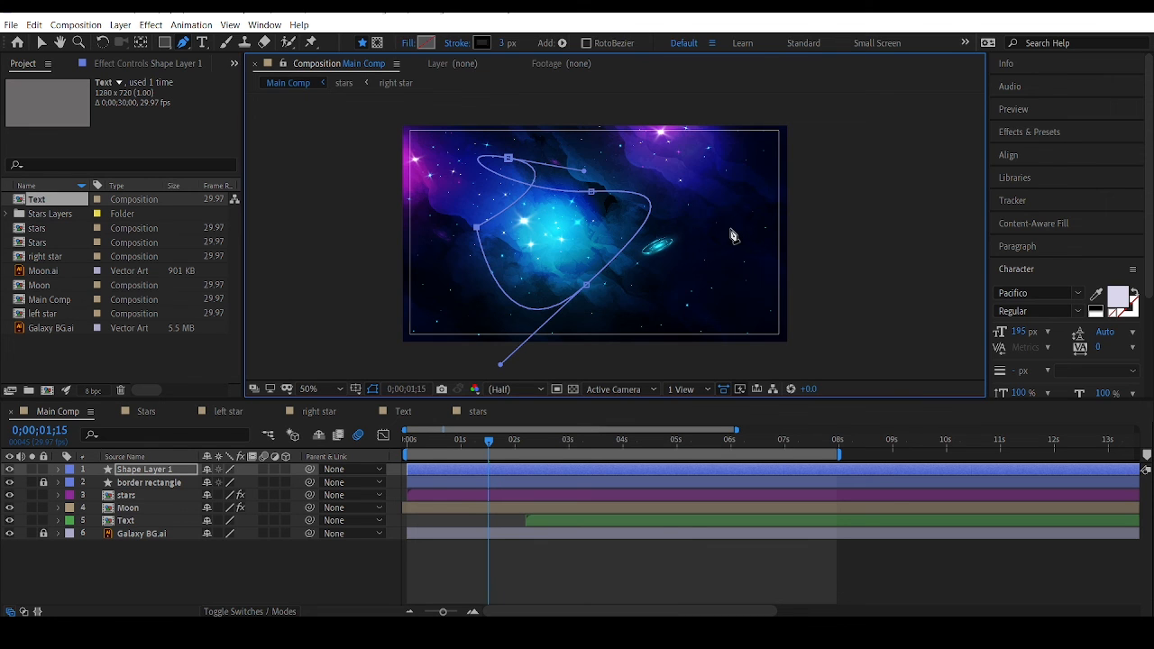
drag(657, 306, 706, 298)
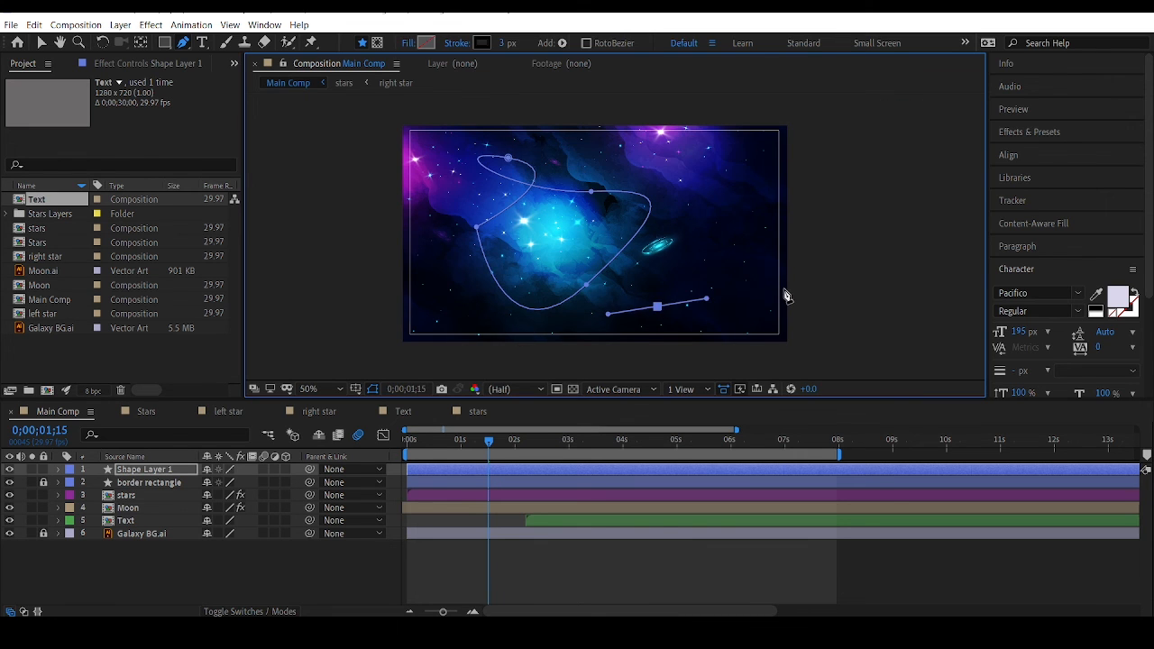
key(ctrl+z)
key(ctrl+z)
key(ctrl+z)
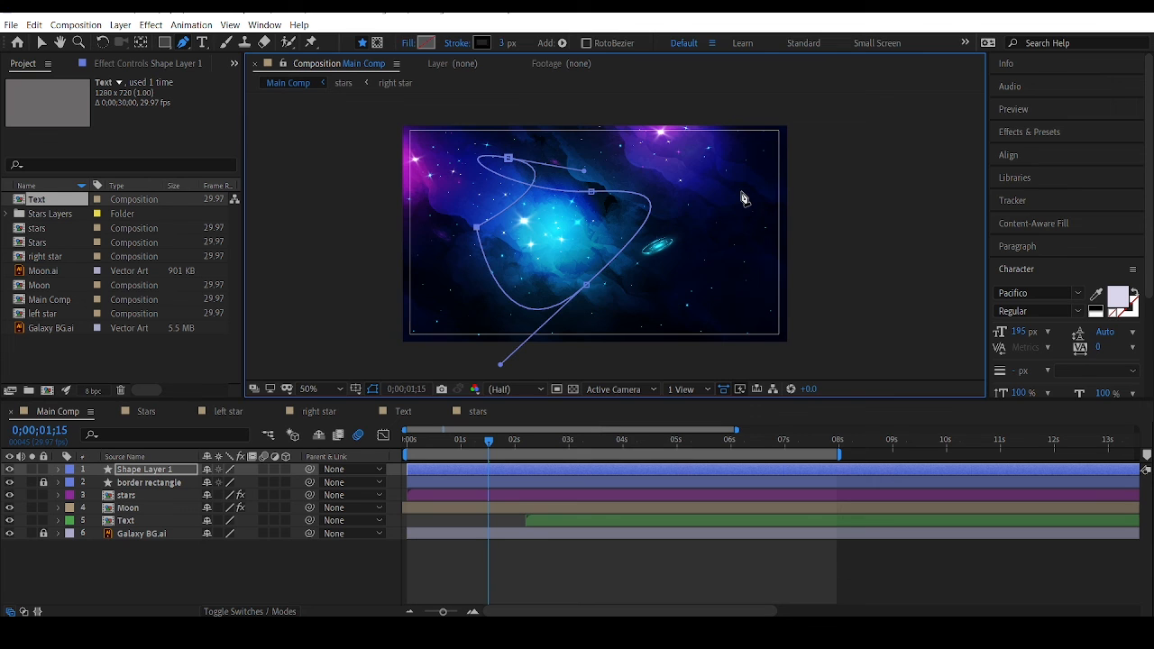
key(ctrl+z)
key(ctrl+z)
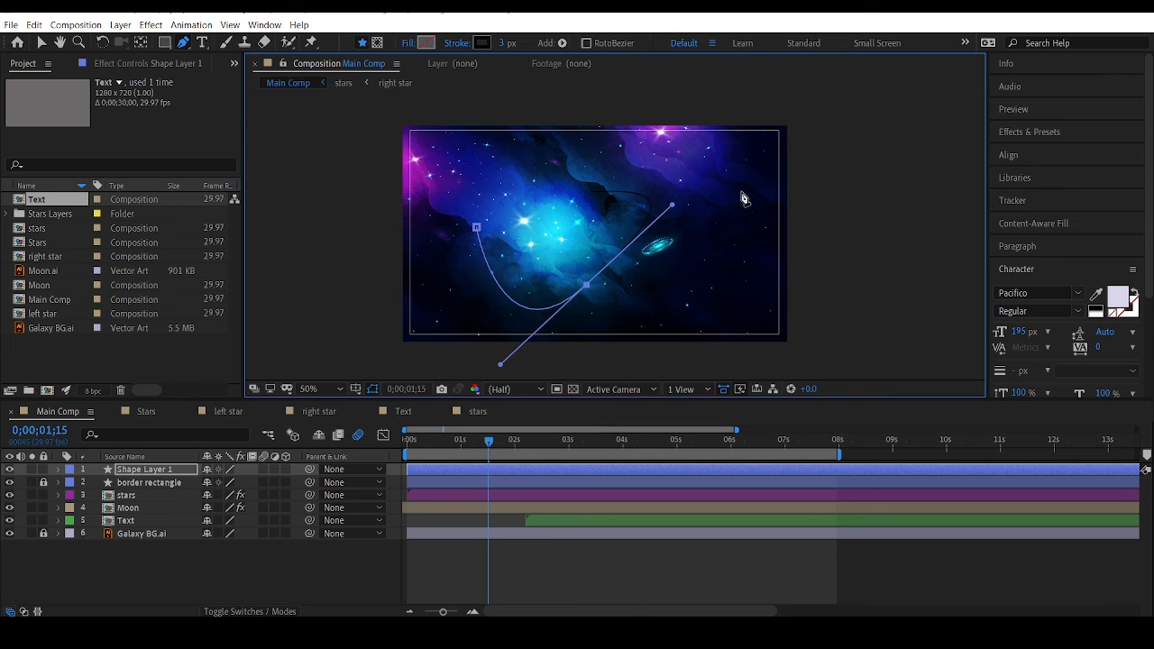
key(ctrl+z)
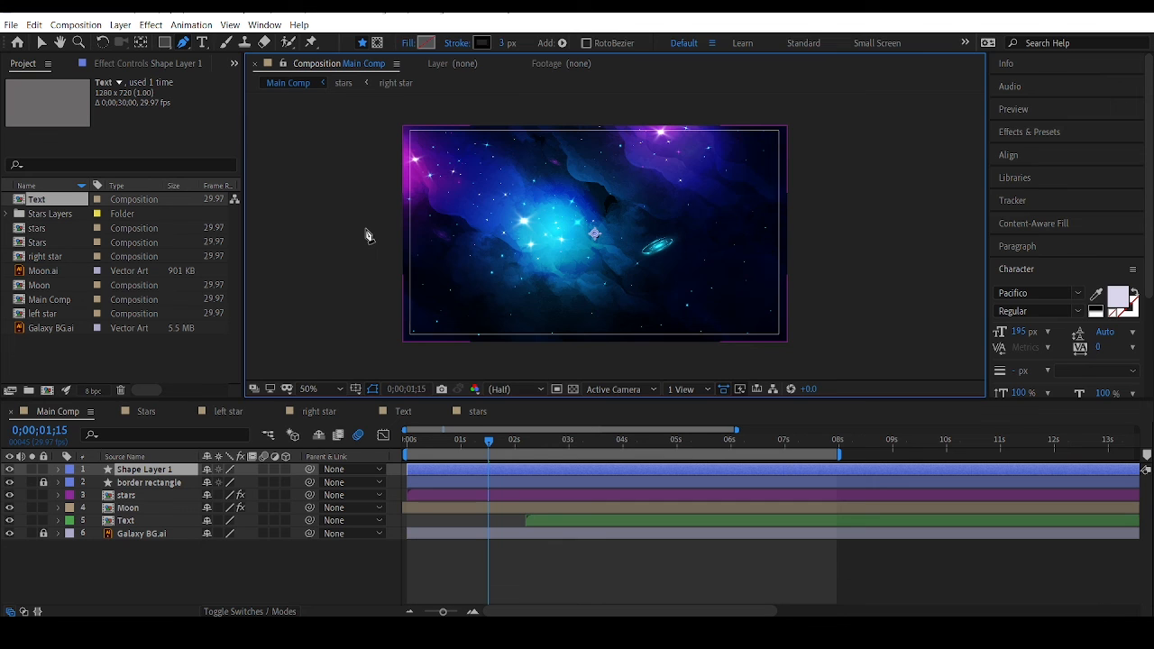
Step: Switch to the Selection tool, open the stars composition from the Main Comp and go to its first frame
click(40, 42)
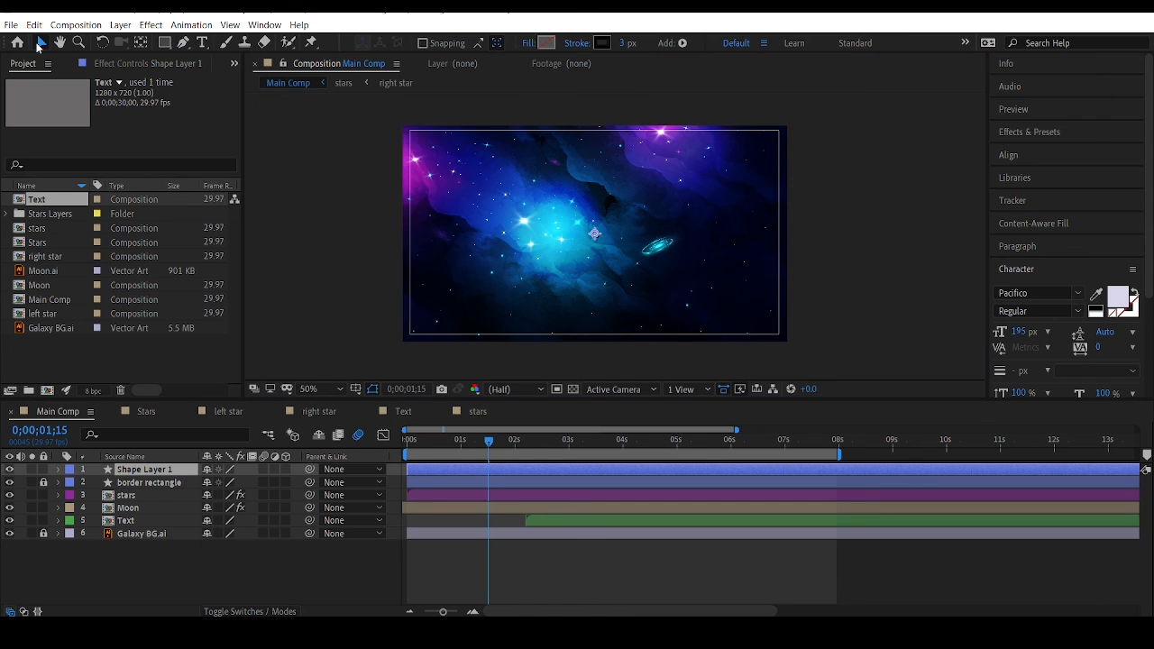
click(140, 469)
click(142, 496)
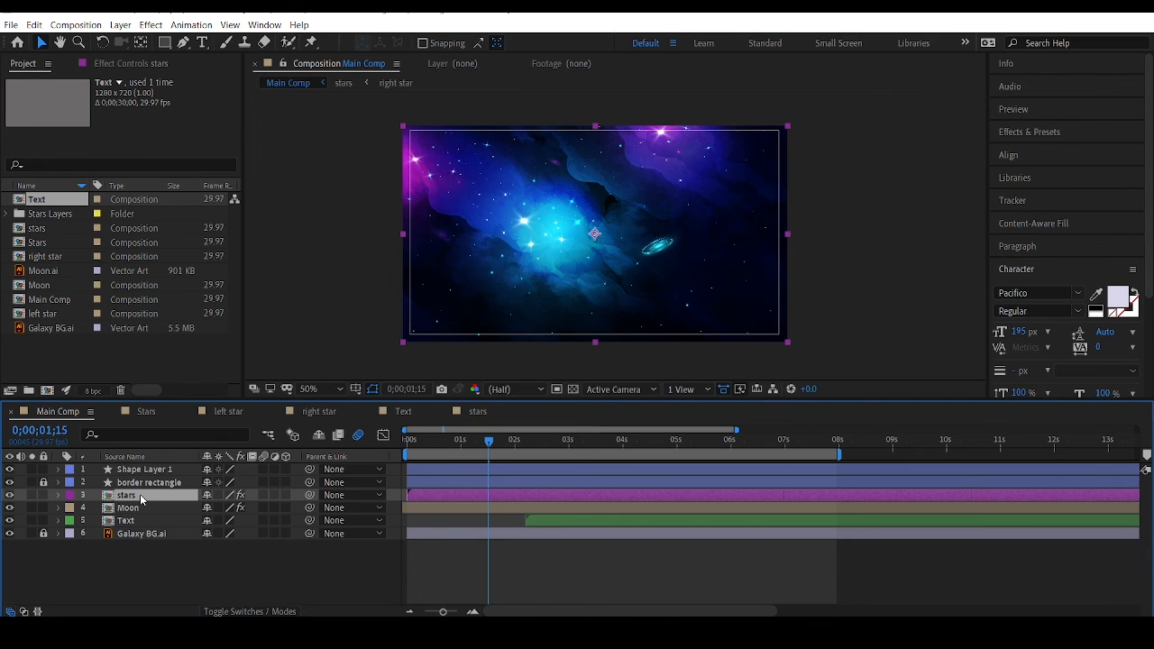
double_click(141, 497)
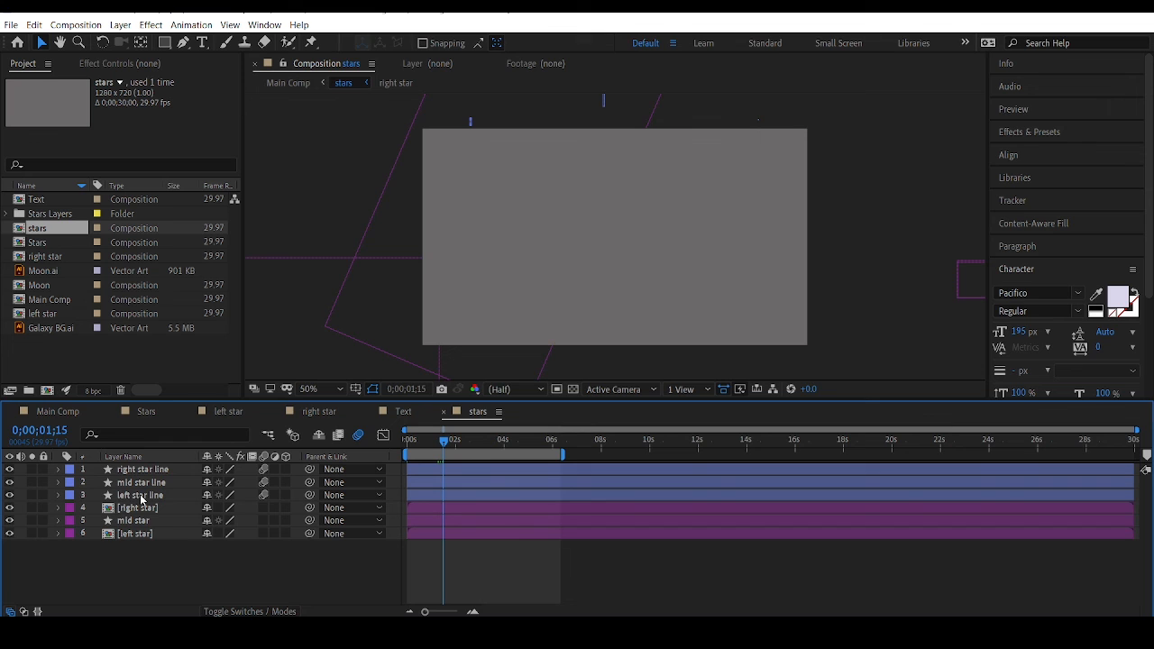
drag(425, 448, 360, 456)
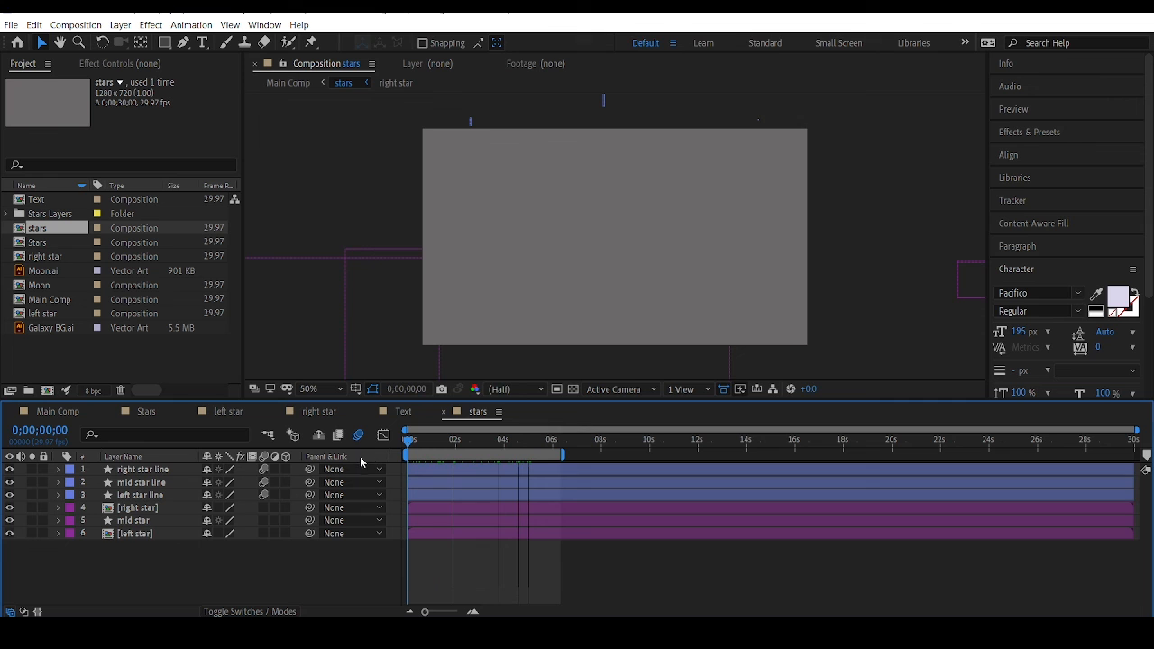
Step: Select the left star layer and scrub through its opening frames to check its existing rotation, returning to the first frame
click(359, 289)
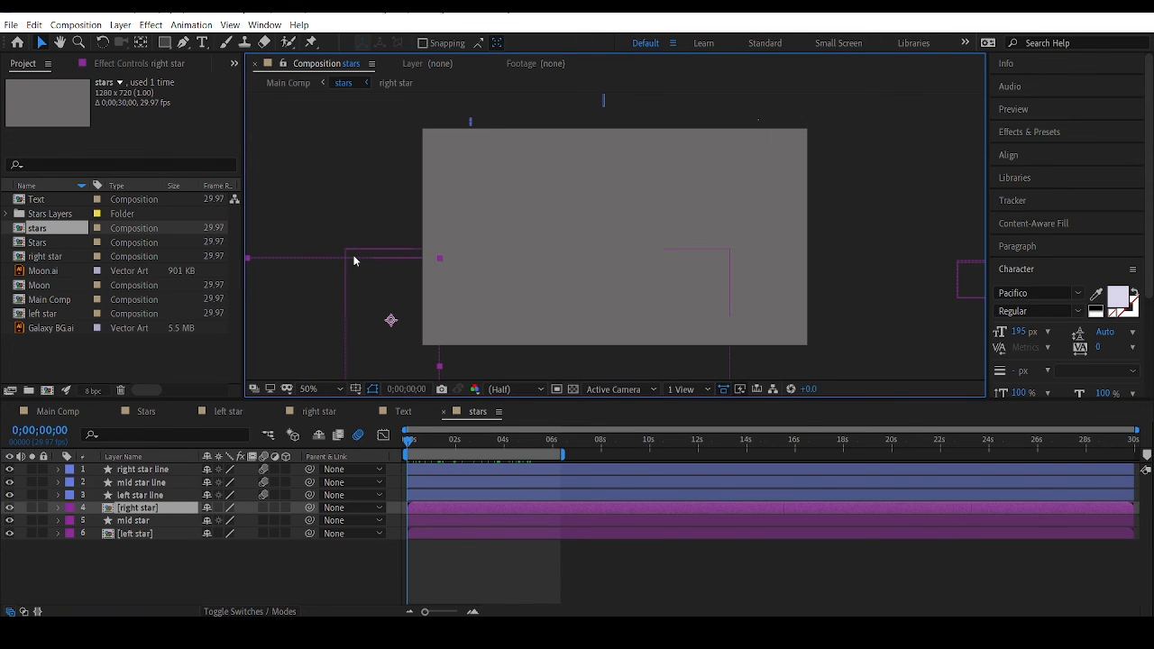
click(347, 256)
click(424, 444)
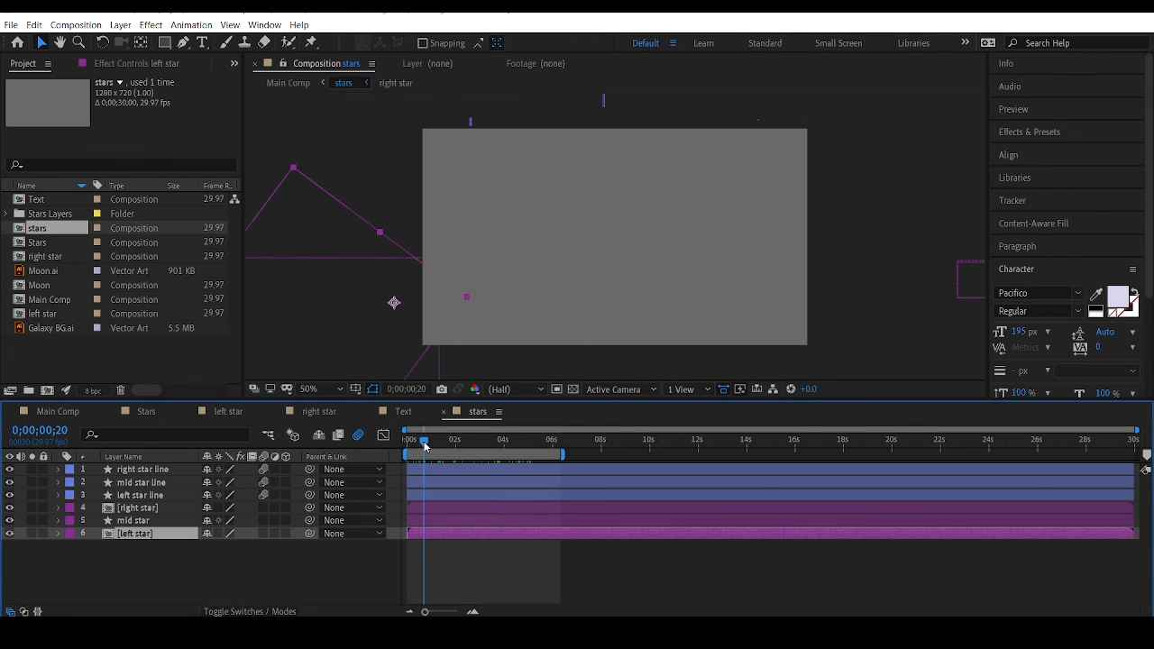
click(286, 571)
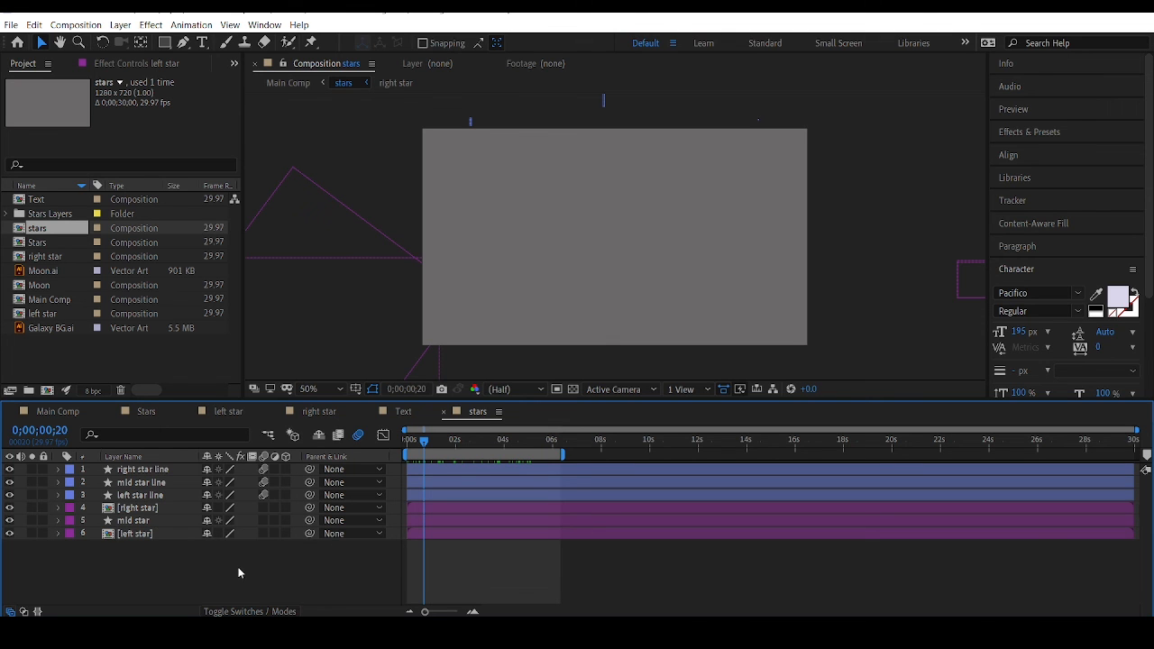
drag(420, 442, 387, 443)
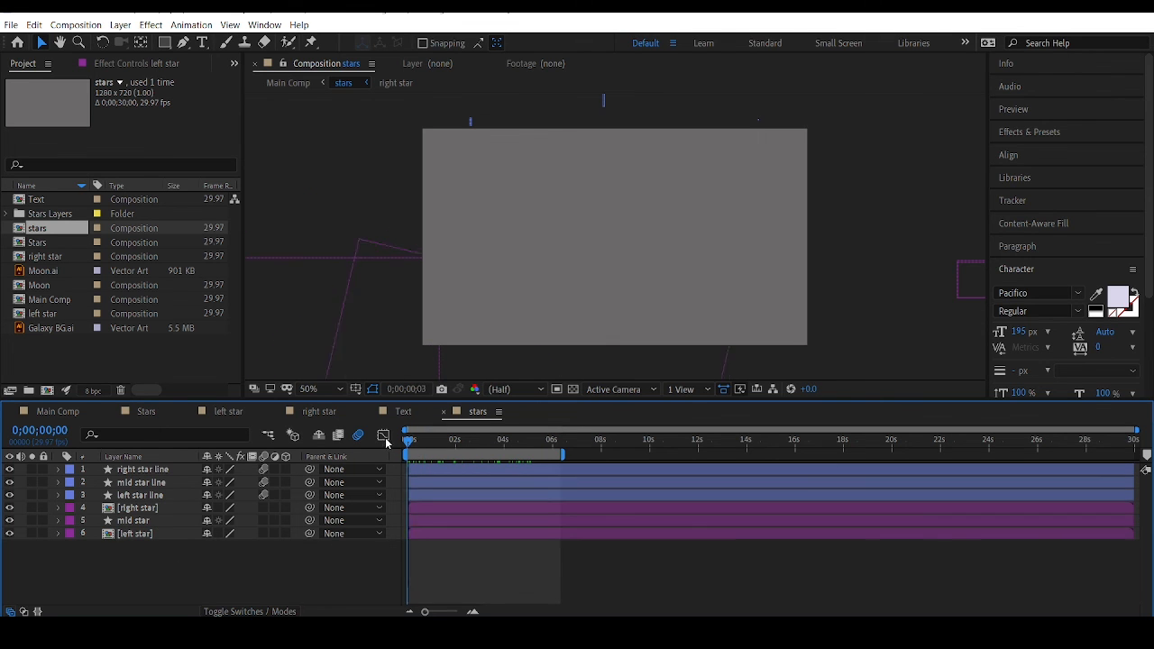
Step: Reveal the left star layer's Position and enable keyframing for it at 0;00;00;00
click(128, 533)
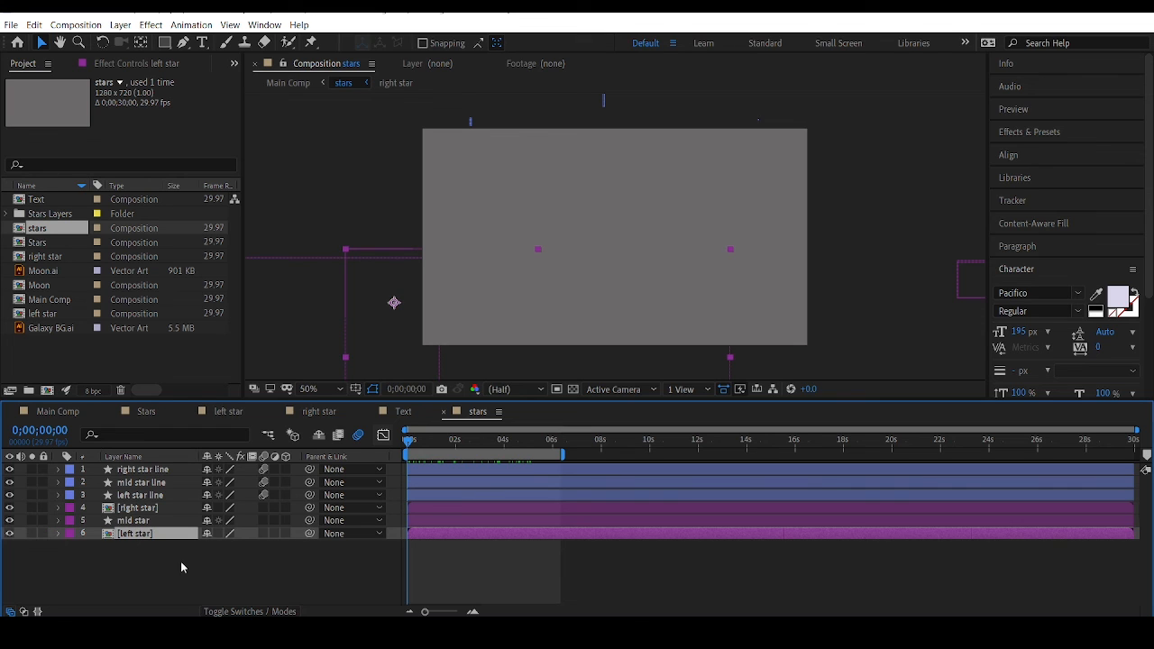
key(p)
click(97, 547)
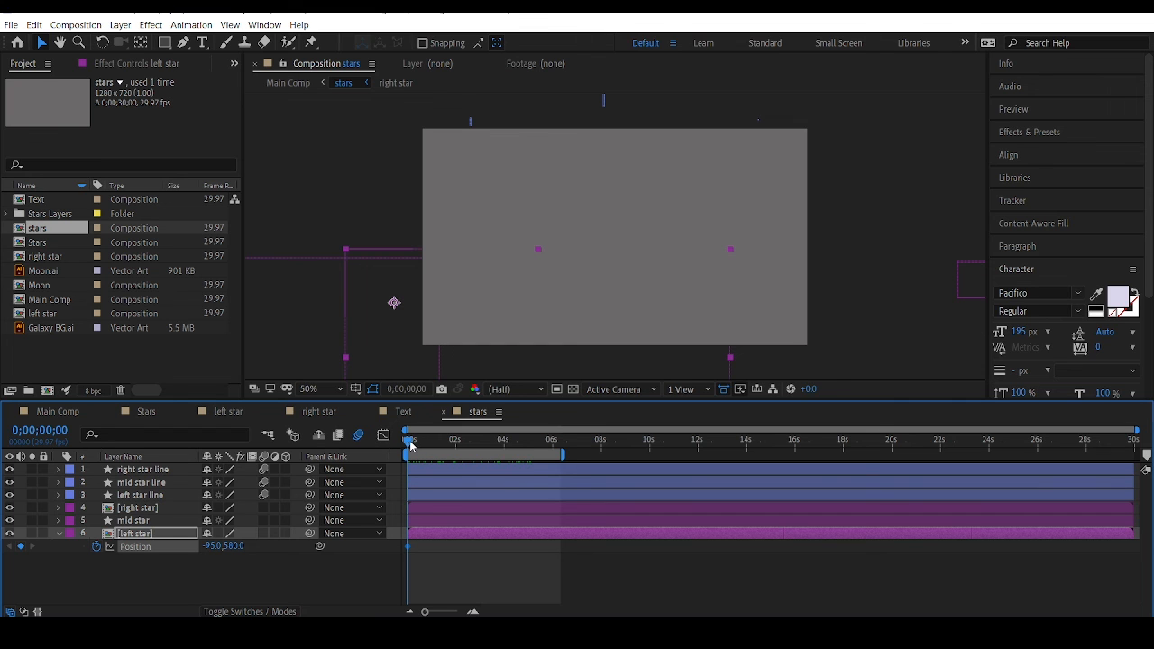
Step: Add a second Position keyframe for the left star at 0;00;01;24 with the values 165, 210
drag(410, 444, 454, 447)
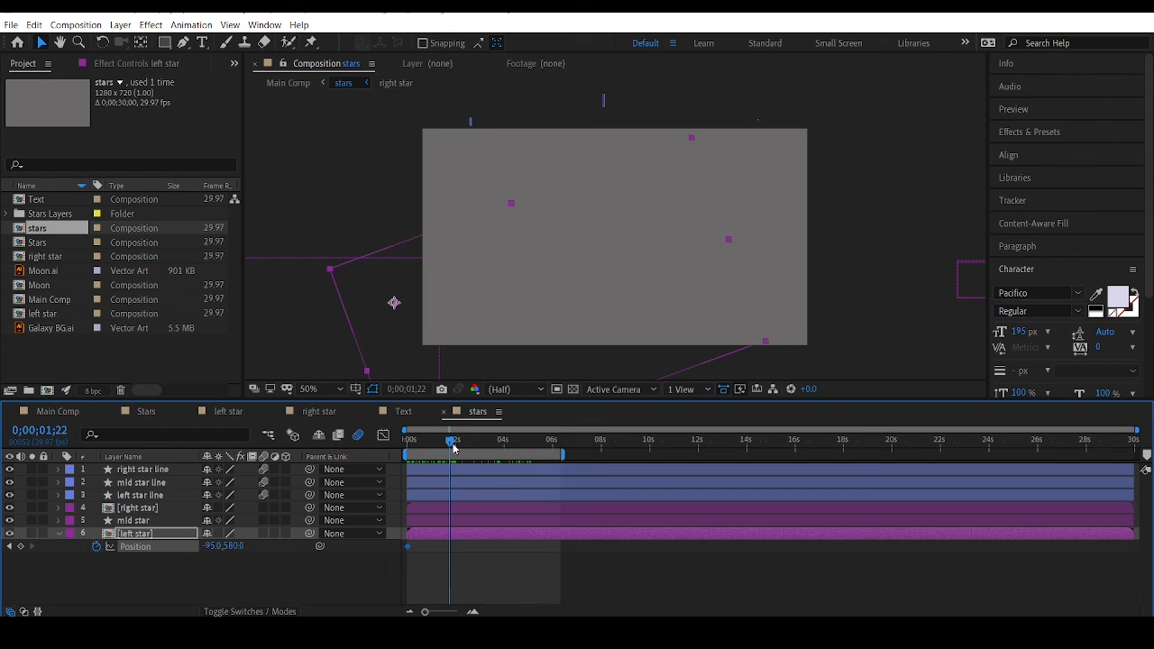
drag(454, 447, 454, 448)
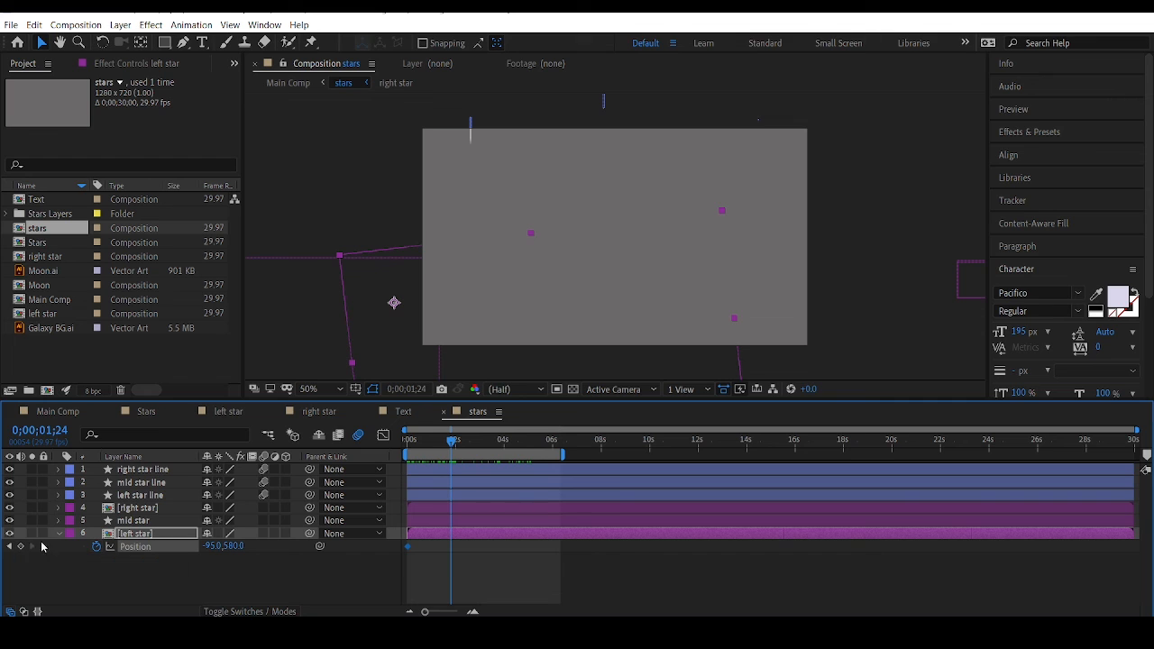
click(214, 546)
text(165)
click(243, 547)
text(2)
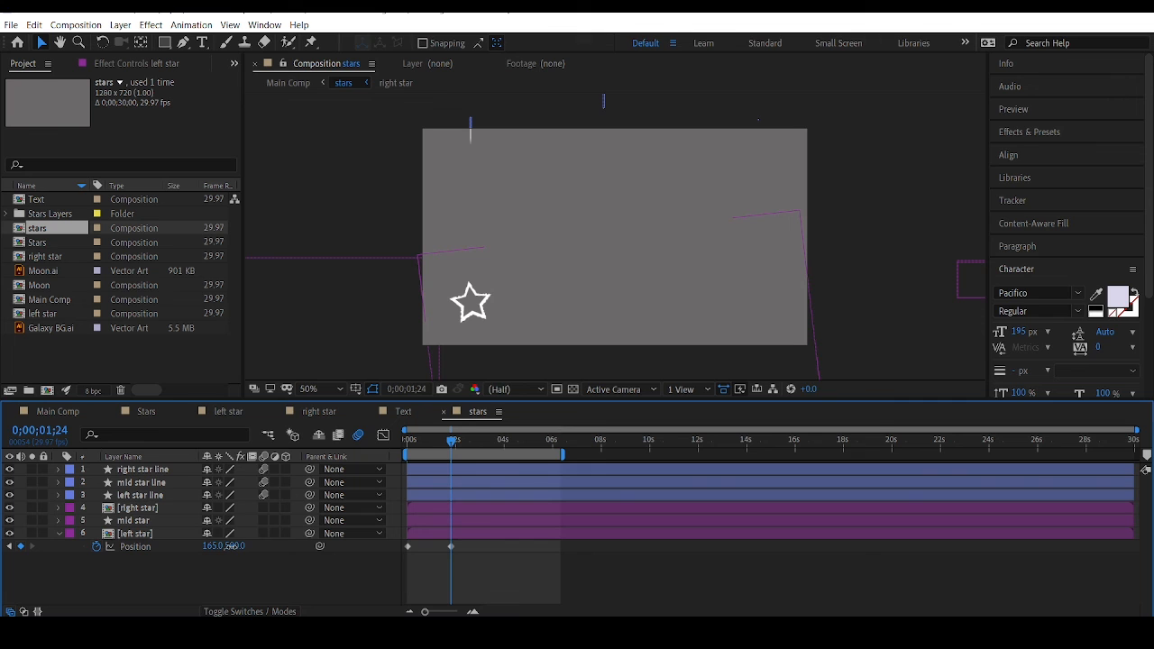
text(10)
key(Return)
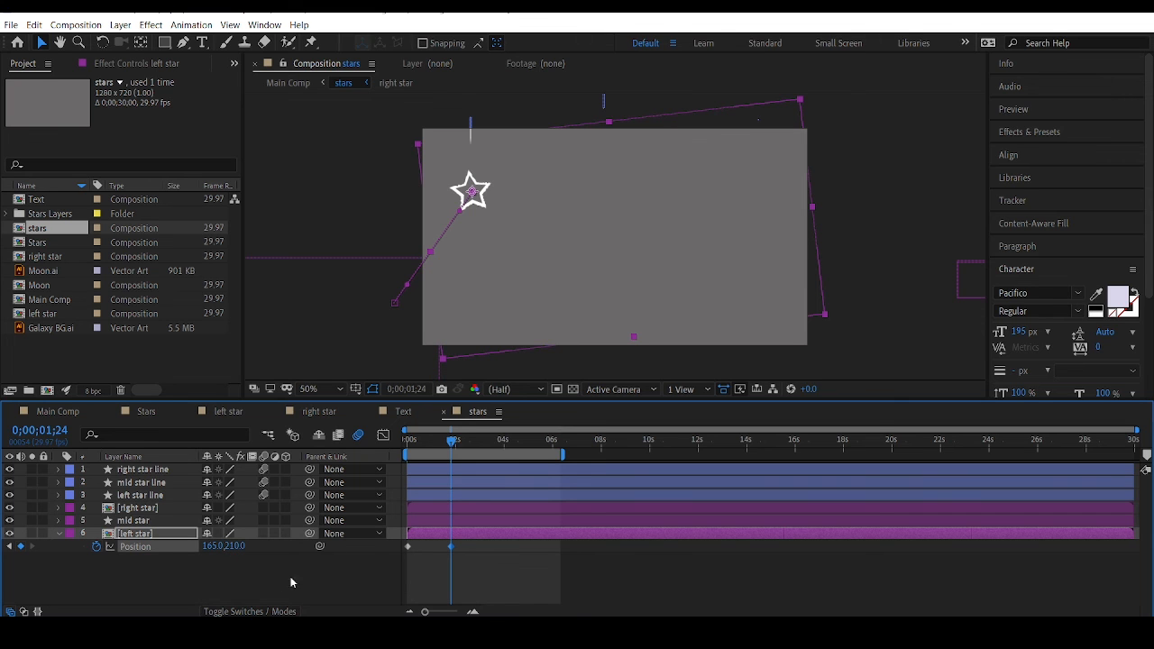
Step: Play the left star's position animation from the first frame and scrub through it to check the straight movement
drag(451, 441, 391, 446)
key(space)
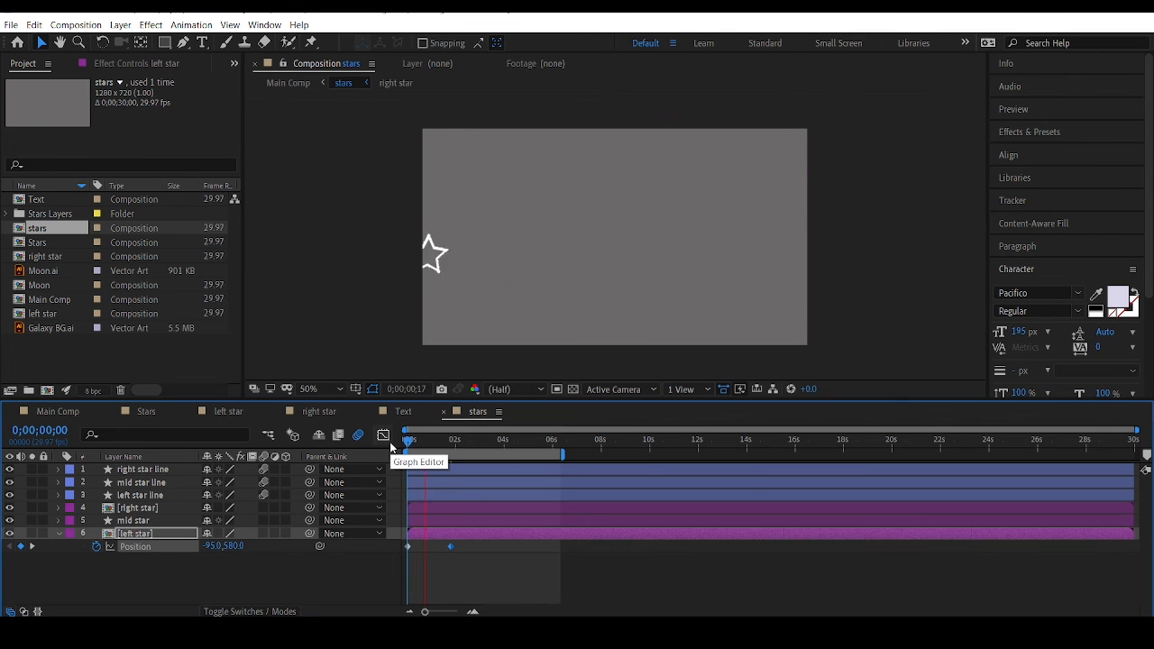
key(space)
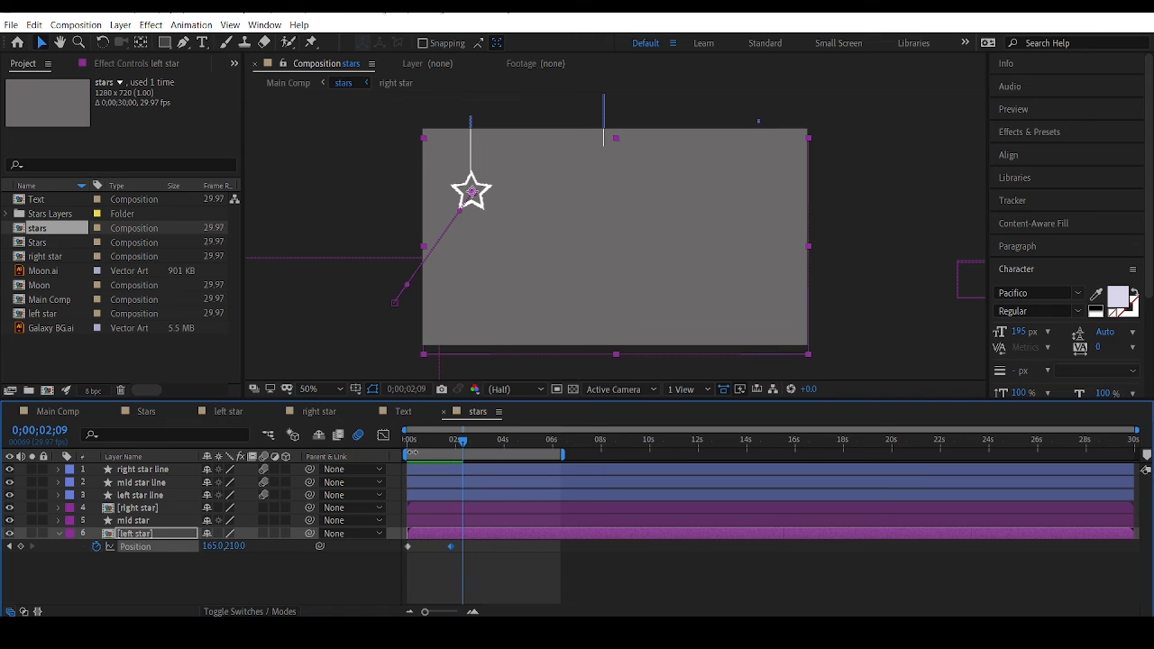
click(432, 442)
mouse_move(432, 442)
mouse_down()
mouse_move(413, 442)
mouse_move(453, 443)
mouse_move(379, 451)
mouse_move(451, 434)
mouse_move(434, 436)
mouse_up()
key(space)
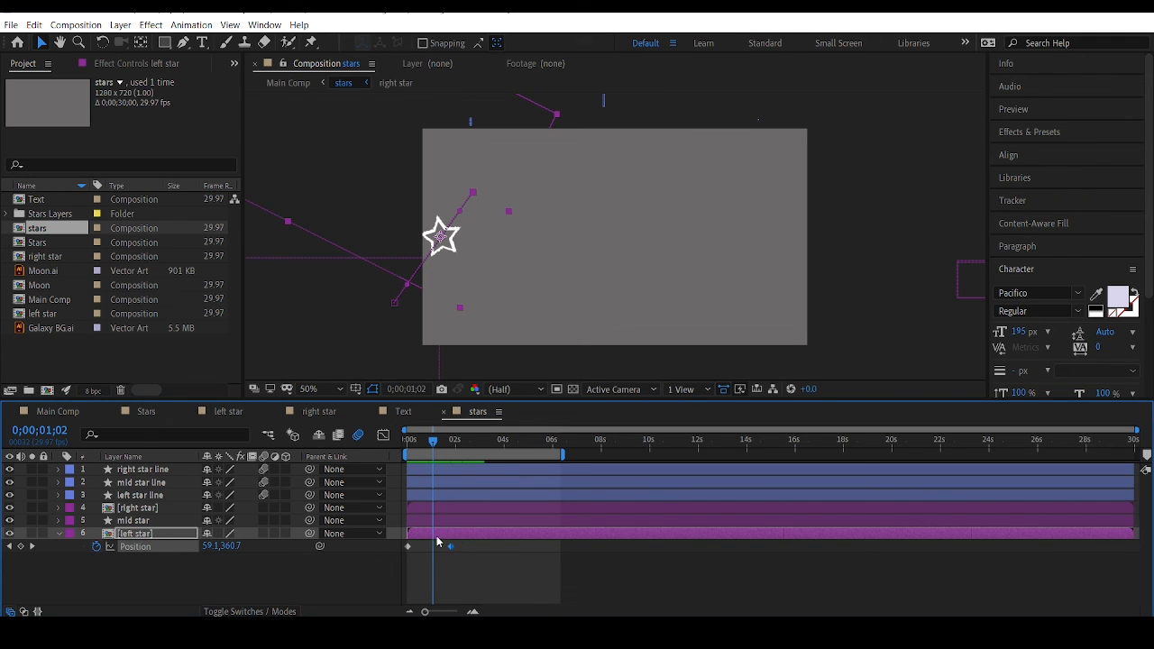
Step: Apply Easy Ease to both of the left star's Position keyframes
click(465, 560)
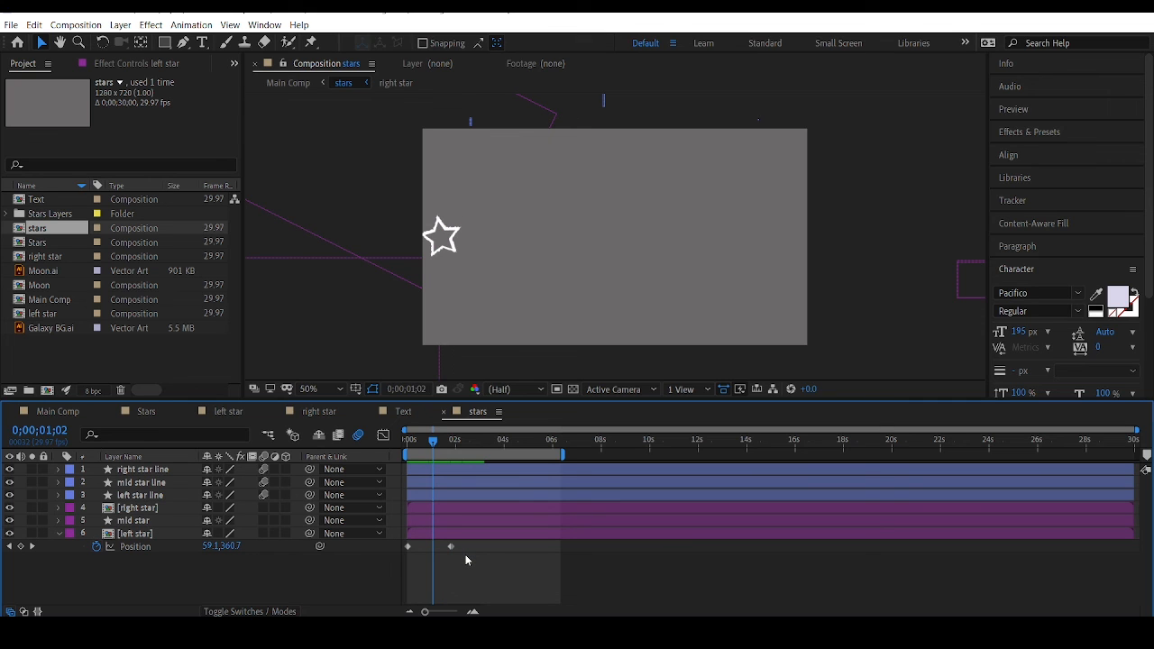
drag(465, 555, 401, 547)
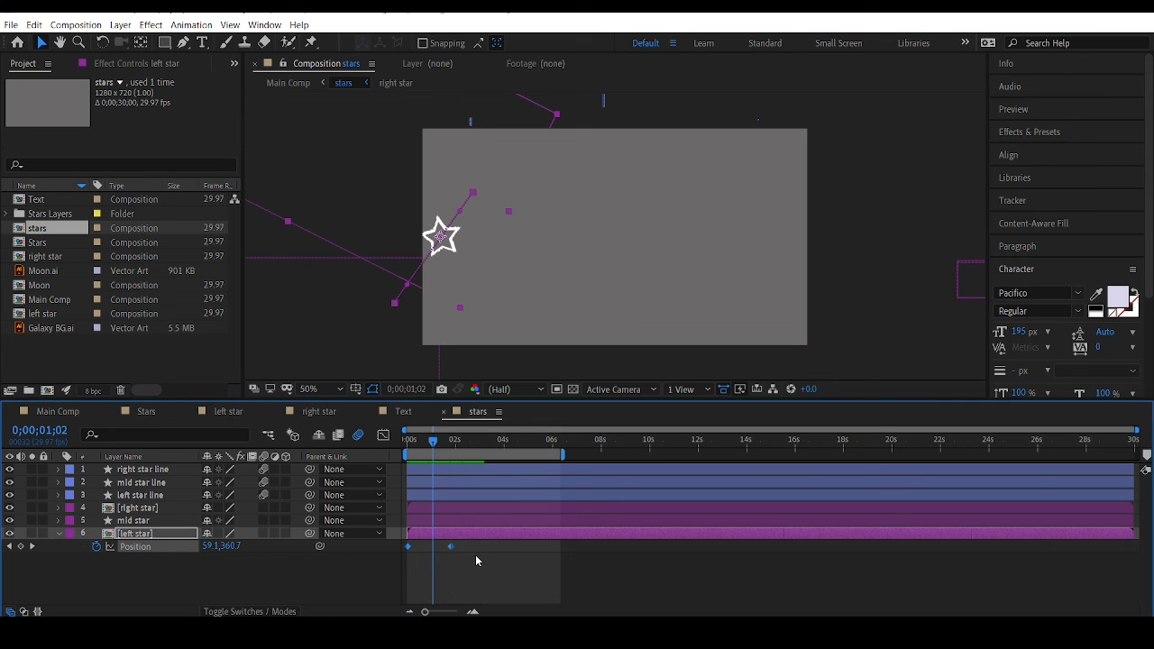
right_click(450, 549)
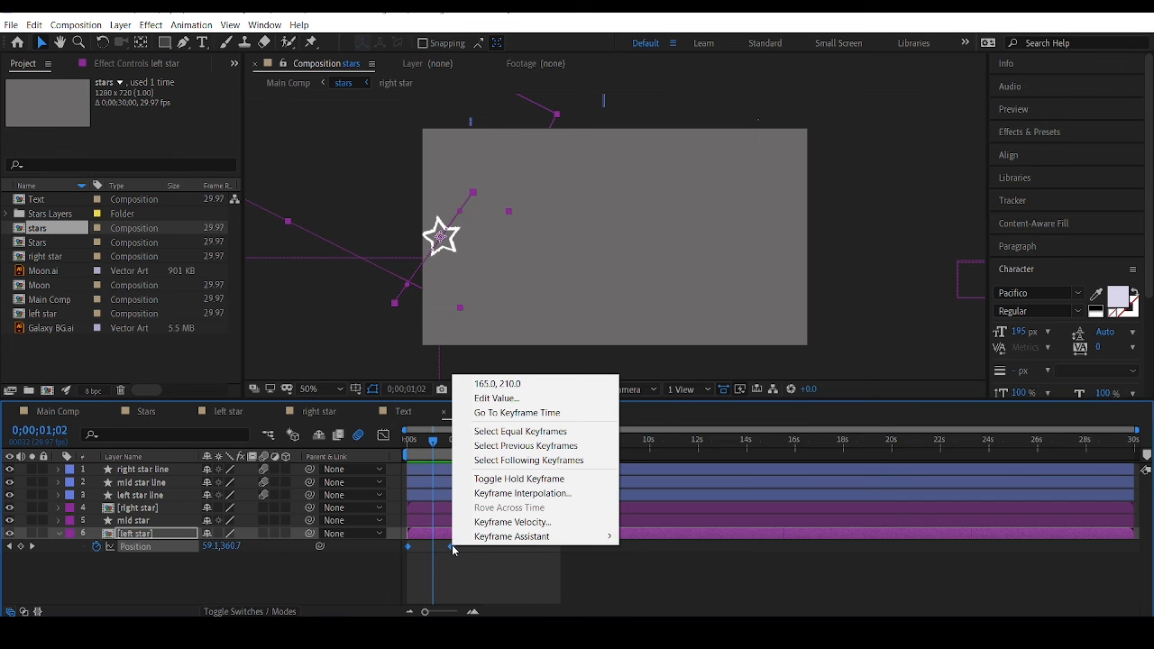
mouse_move(477, 539)
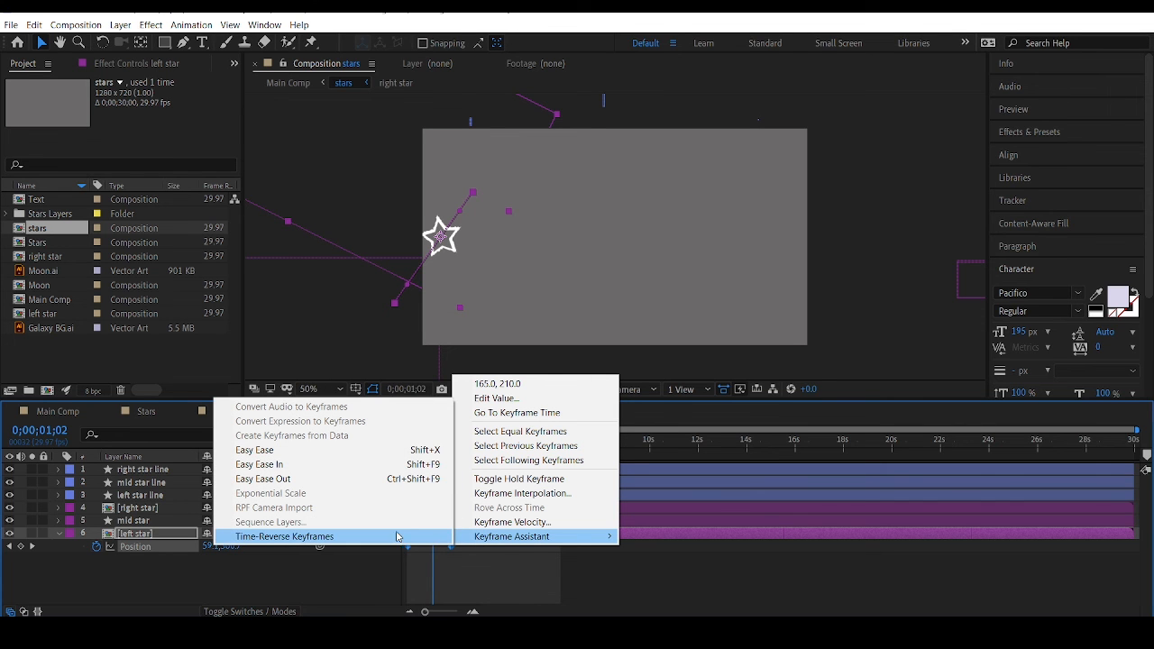
click(250, 457)
Step: Preview the eased left star animation from the start and examine the keyframe points on its motion path
drag(418, 443, 394, 442)
key(space)
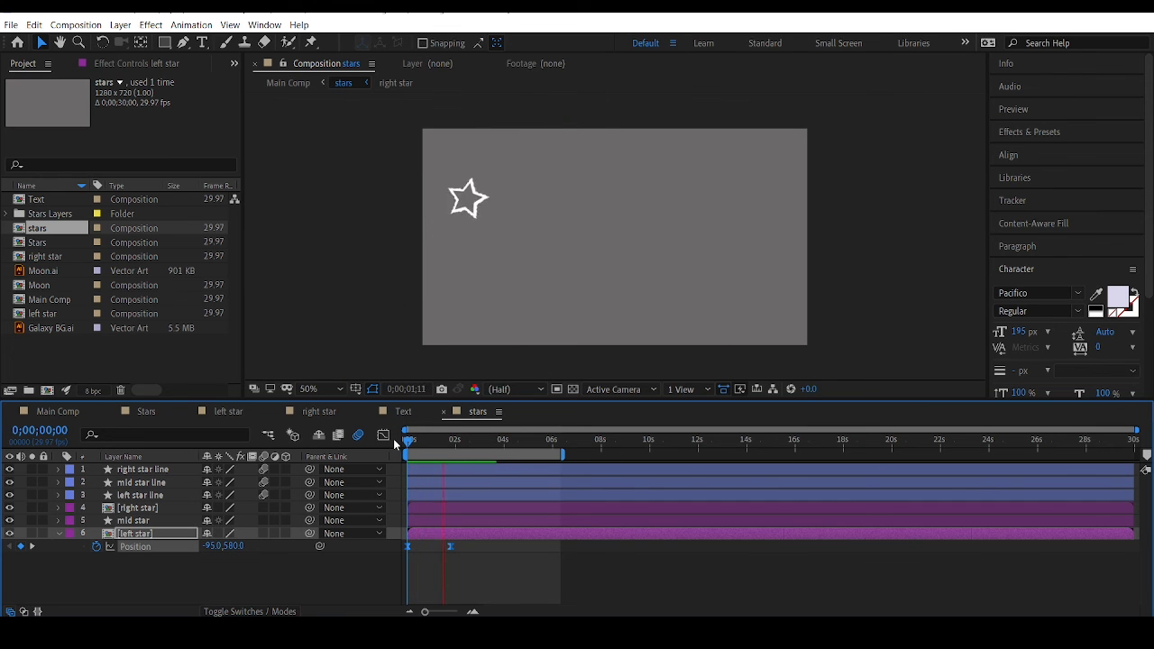
key(space)
click(436, 442)
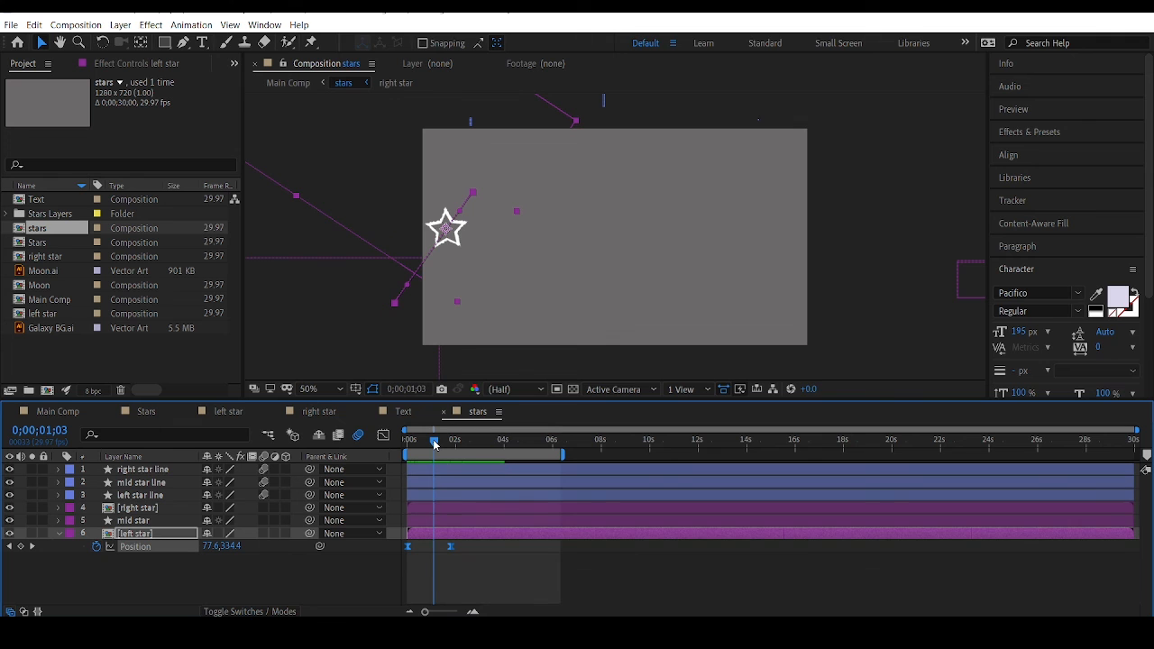
click(394, 309)
mouse_move(417, 445)
mouse_down()
mouse_move(387, 445)
mouse_move(421, 439)
mouse_up()
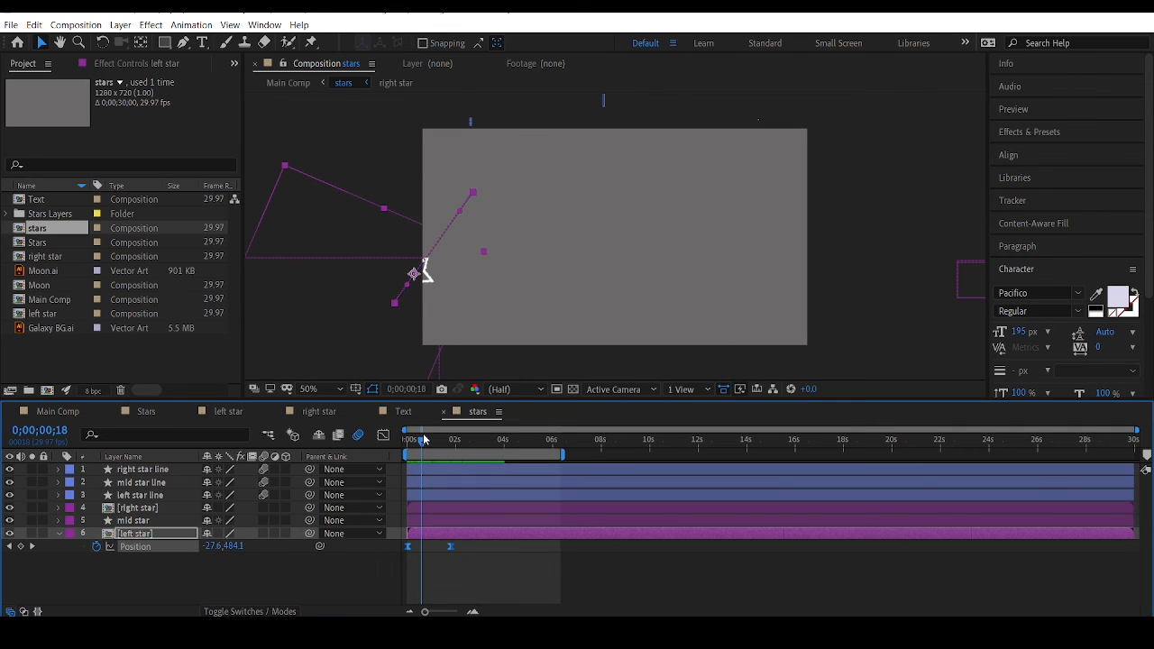
click(397, 305)
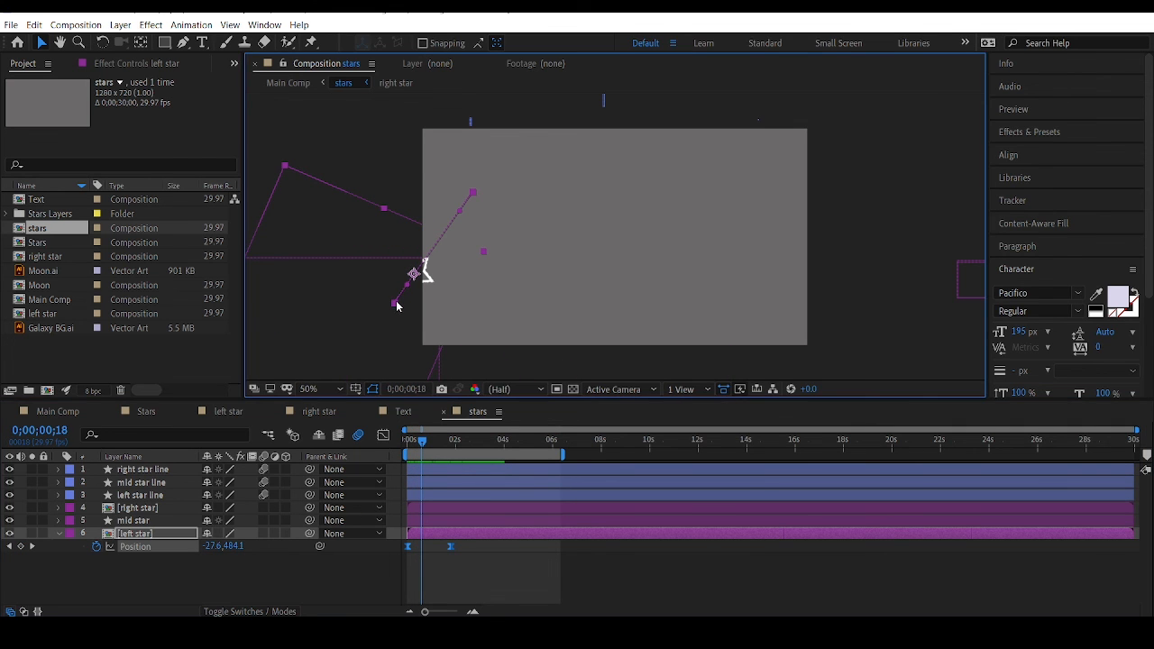
click(470, 357)
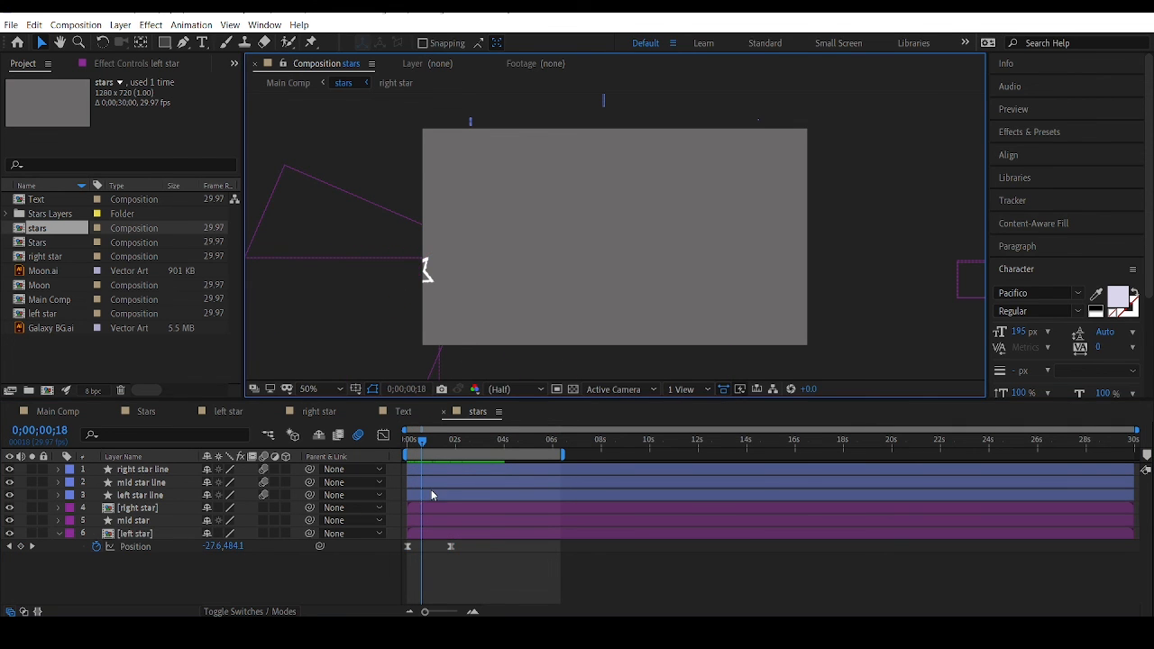
Step: Curve the left star's motion path by stretching the first keyframe's handle beyond the frame's far side and pulling the last keyframe's handle downward
click(407, 548)
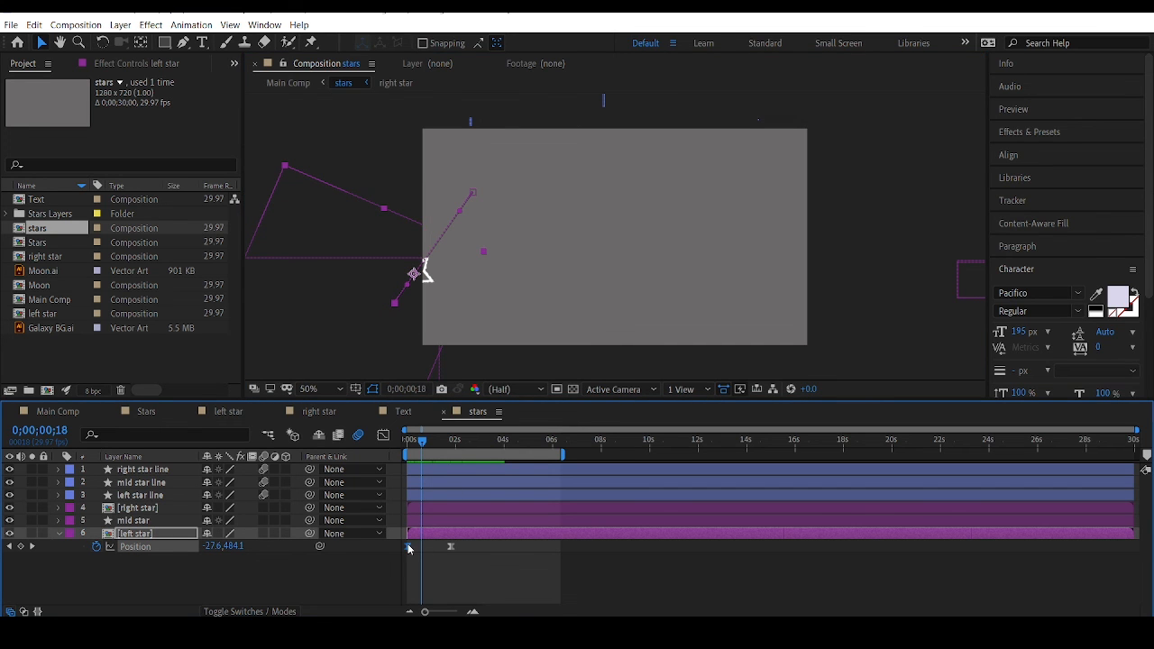
mouse_move(408, 548)
click(409, 286)
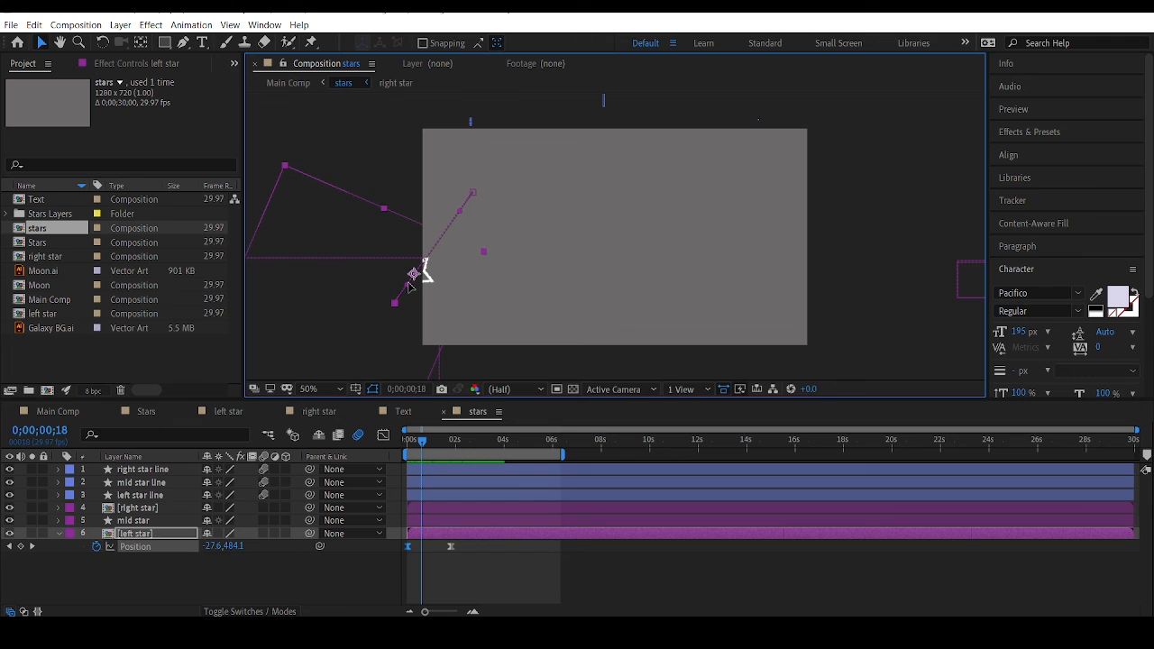
drag(410, 286, 898, 276)
drag(908, 242, 925, 220)
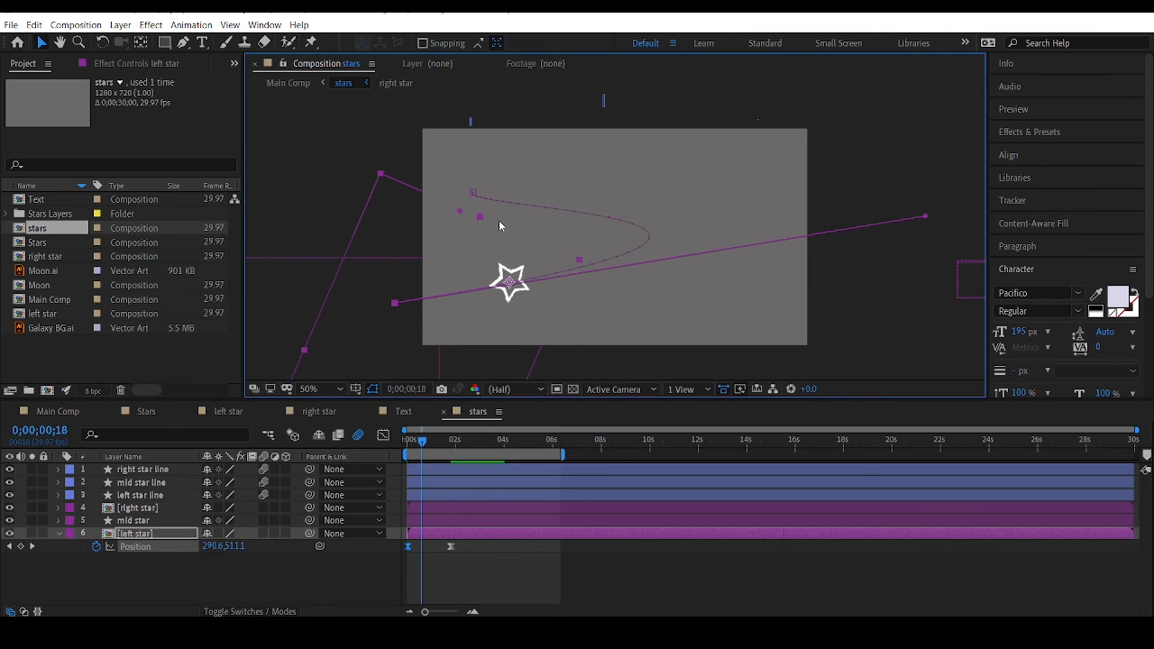
click(472, 194)
drag(458, 215, 439, 268)
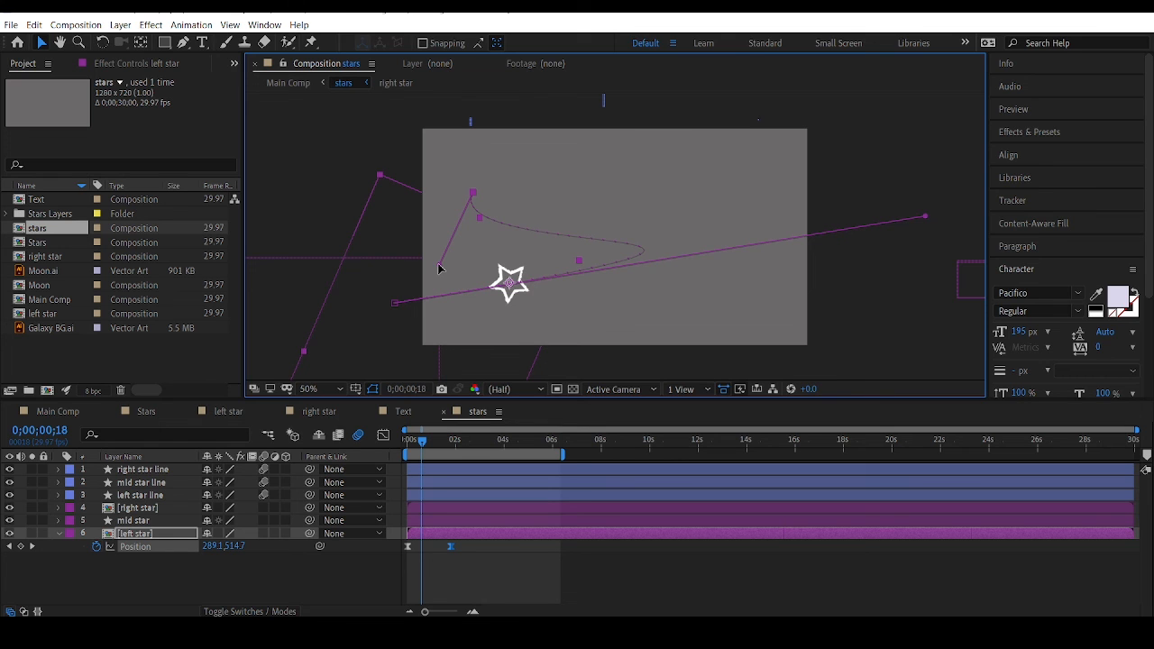
Step: Stretch the handle of the left star's last Position keyframe outside the frame and preview the curved motion from the first frame
drag(439, 268, 358, 267)
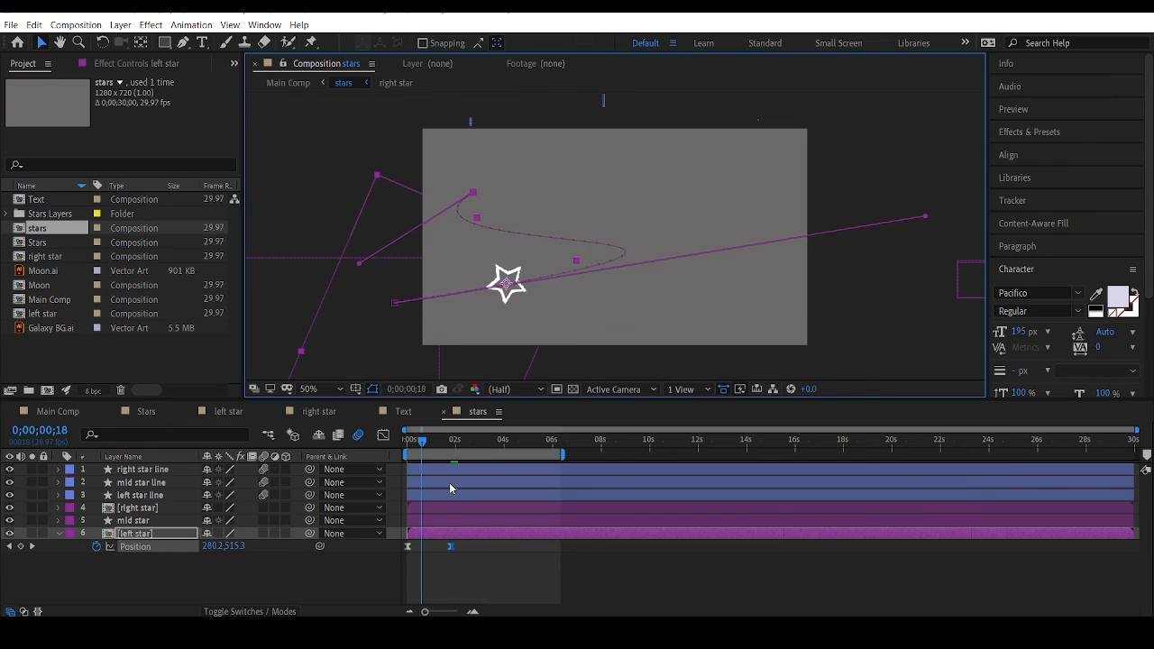
drag(422, 443, 392, 449)
key(space)
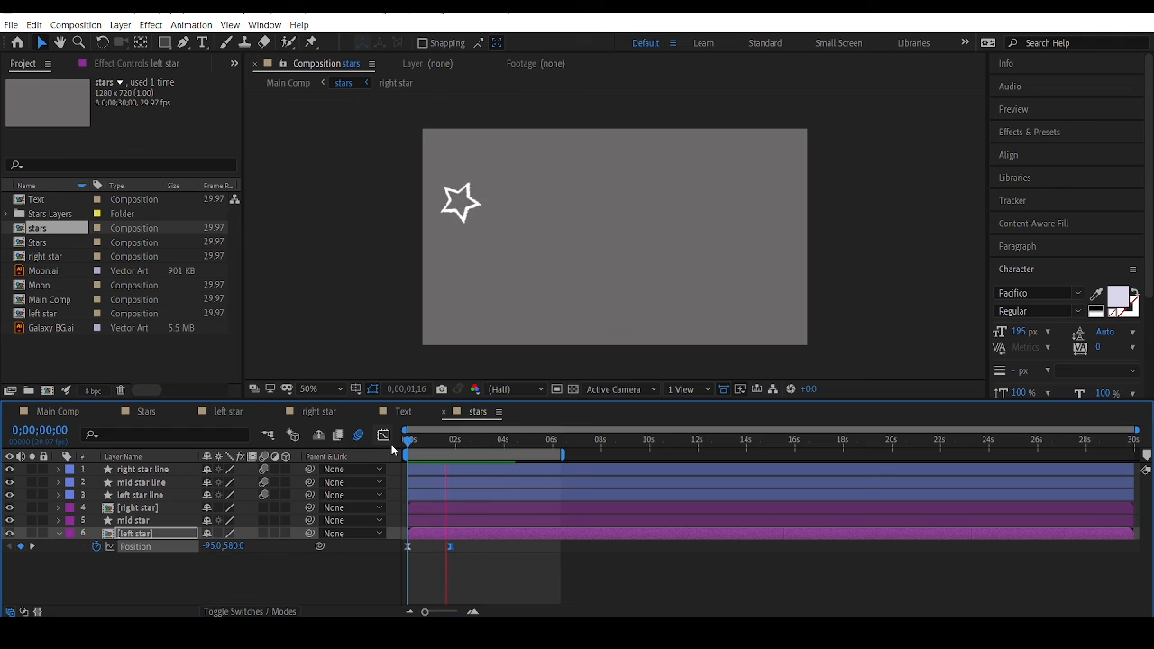
key(space)
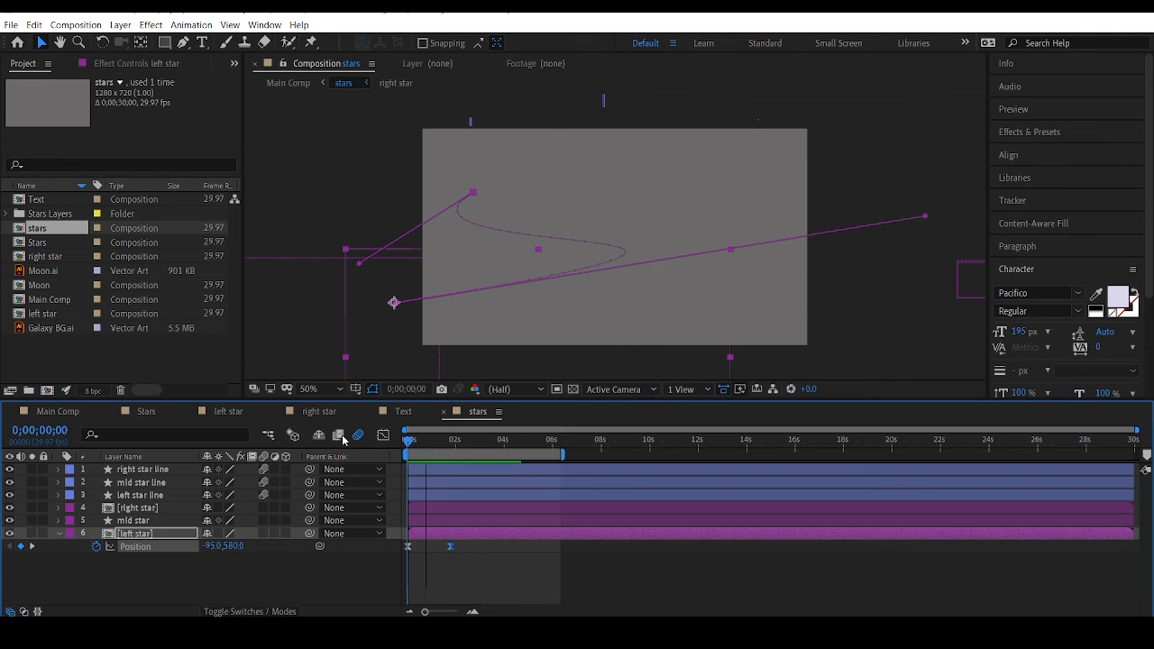
key(space)
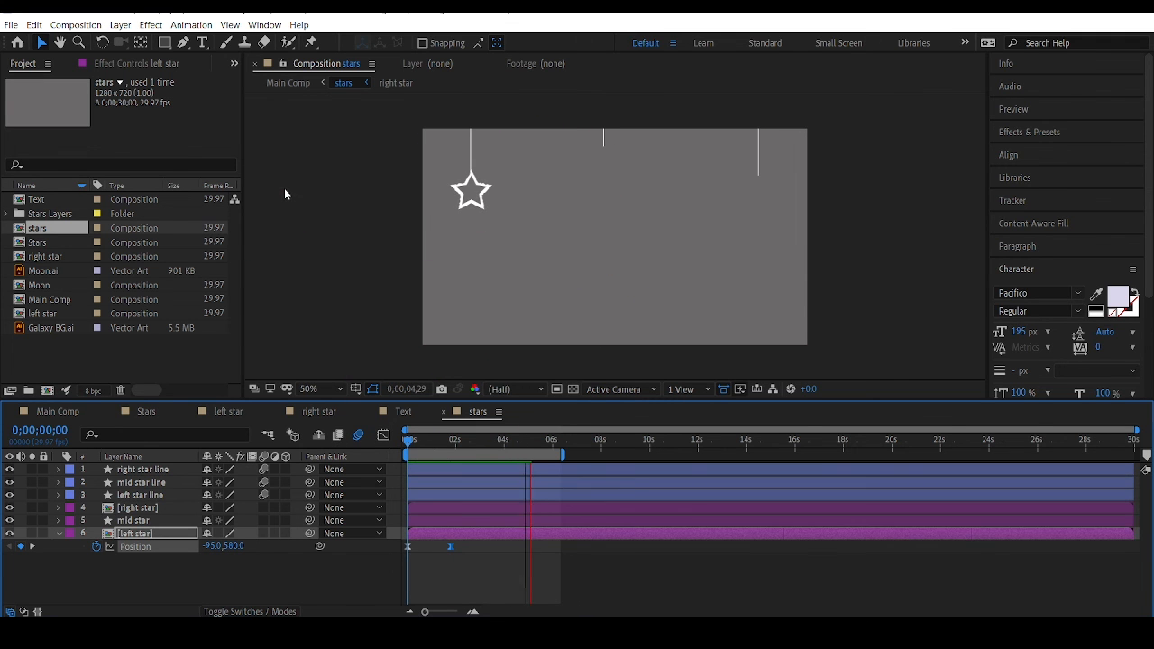
key(space)
key(space)
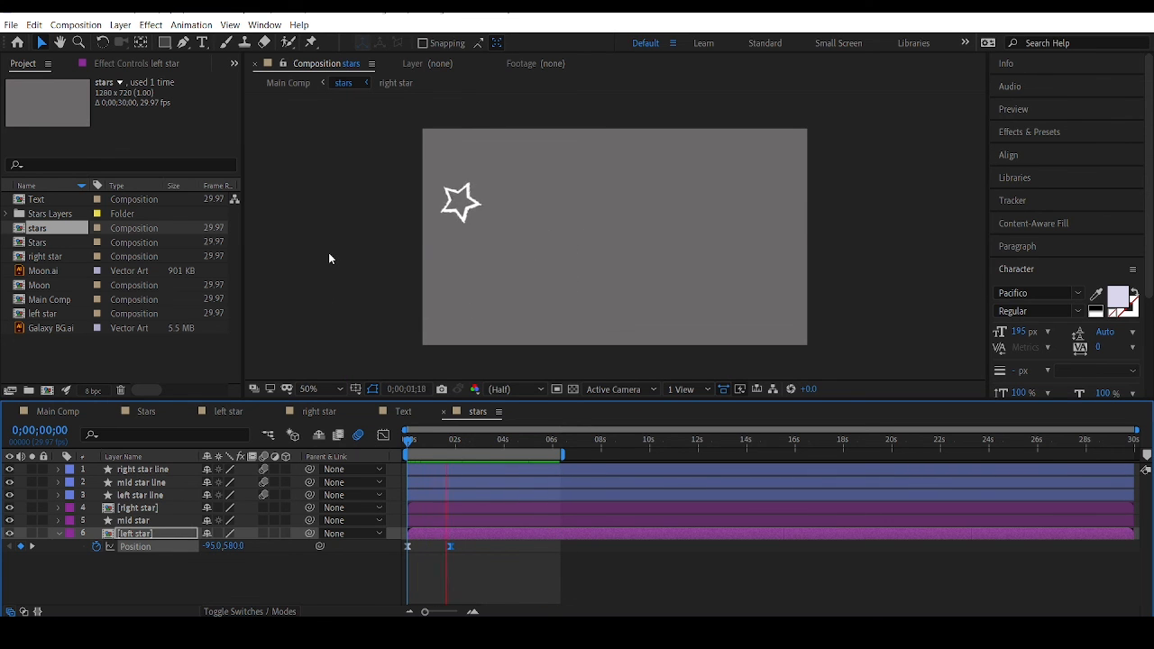
key(space)
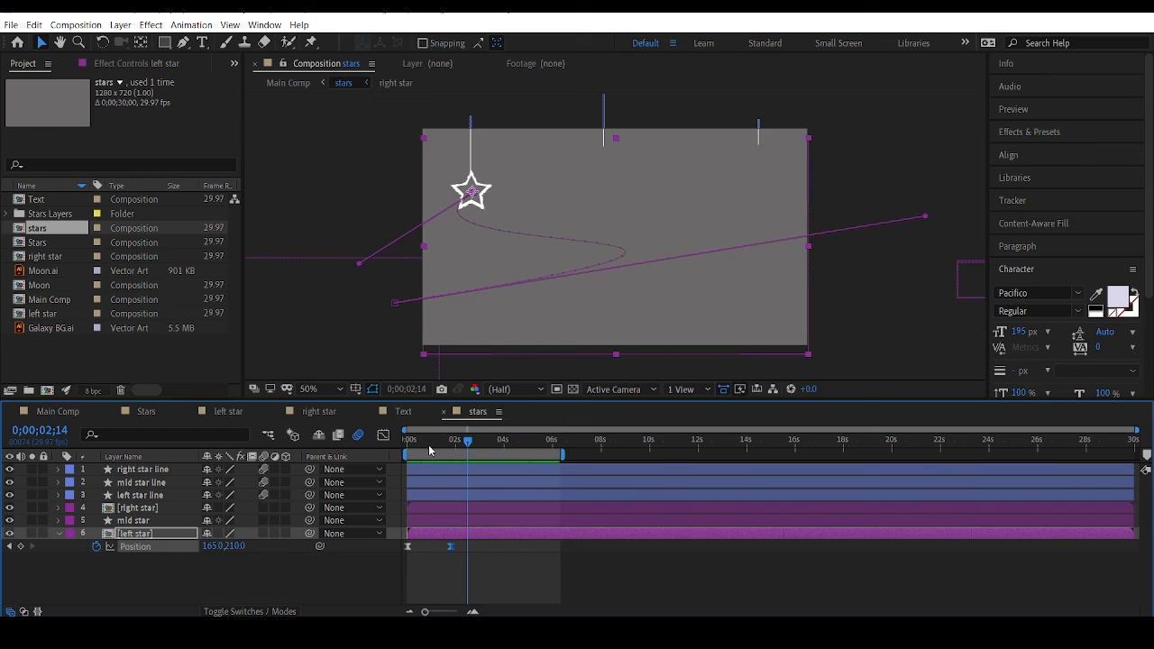
Step: Add a Position keyframe to the mid star at 0;00;00;24 with the value 1846, 509
click(137, 522)
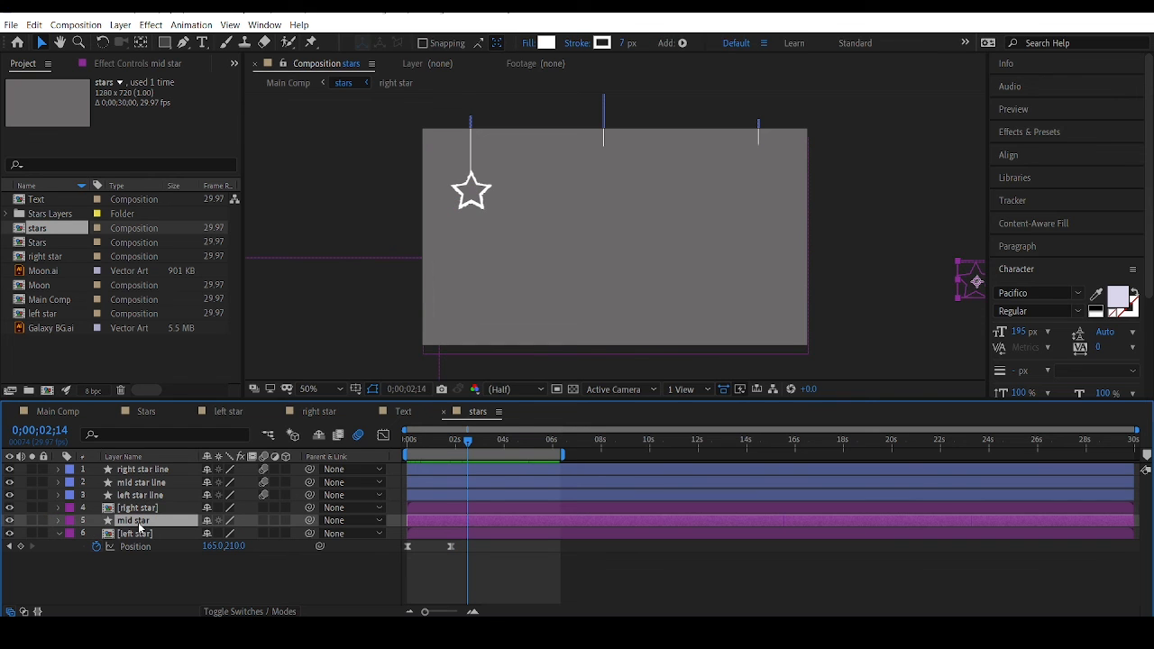
key(p)
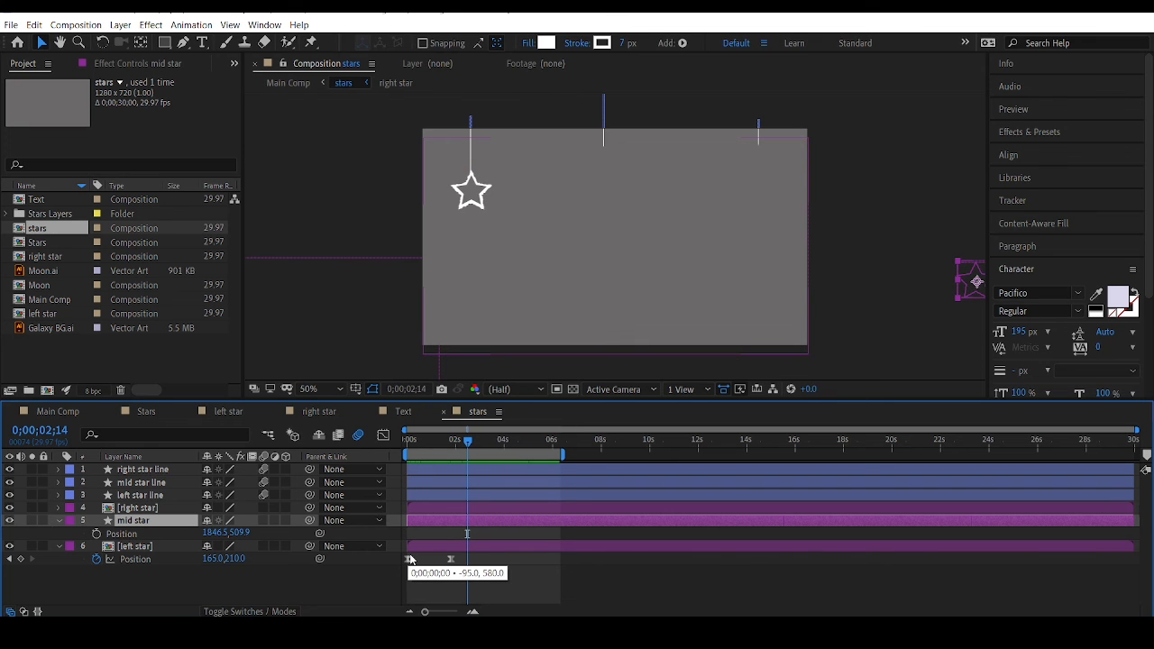
drag(458, 442, 427, 445)
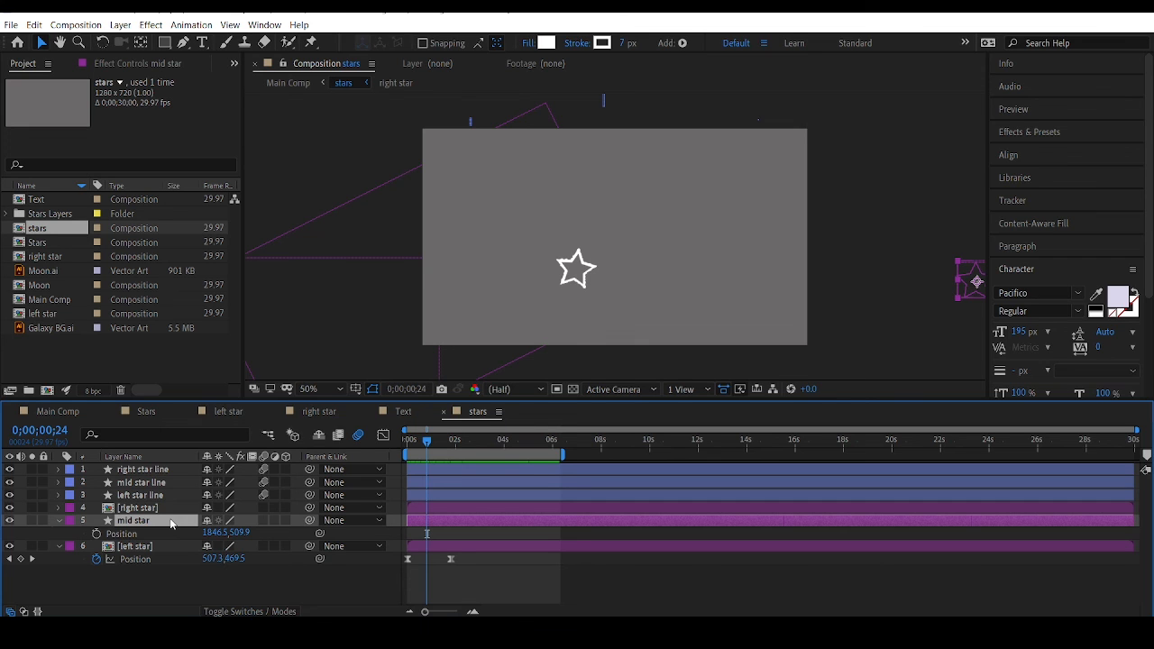
click(221, 535)
text(18)
key(Return)
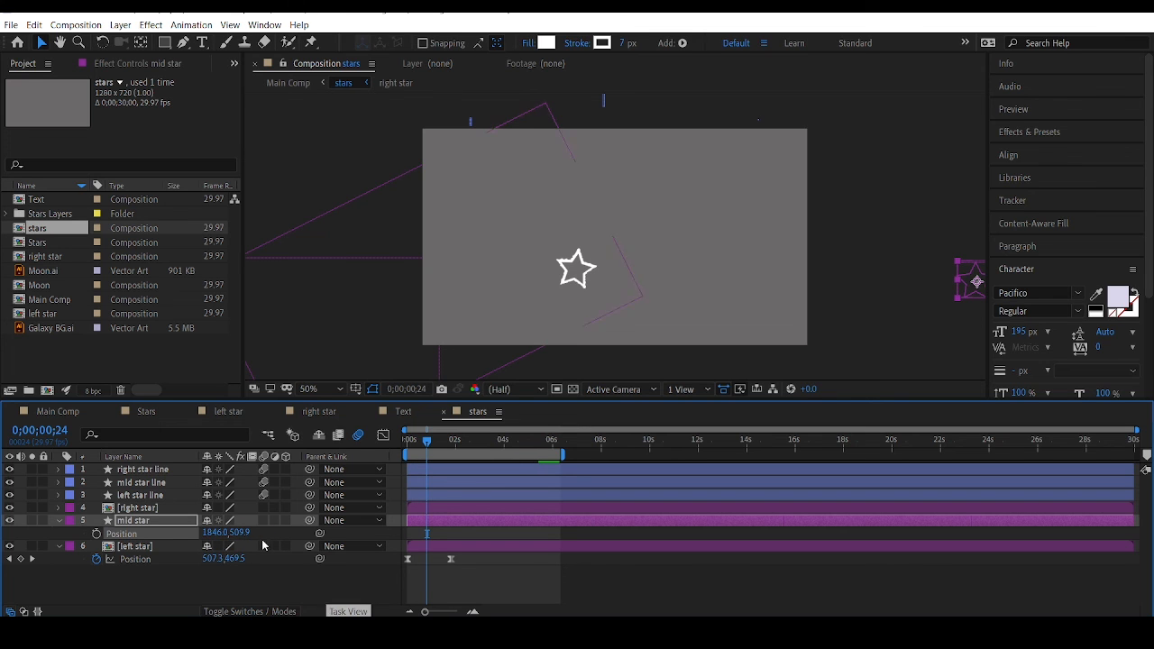
click(238, 533)
text(509)
key(Return)
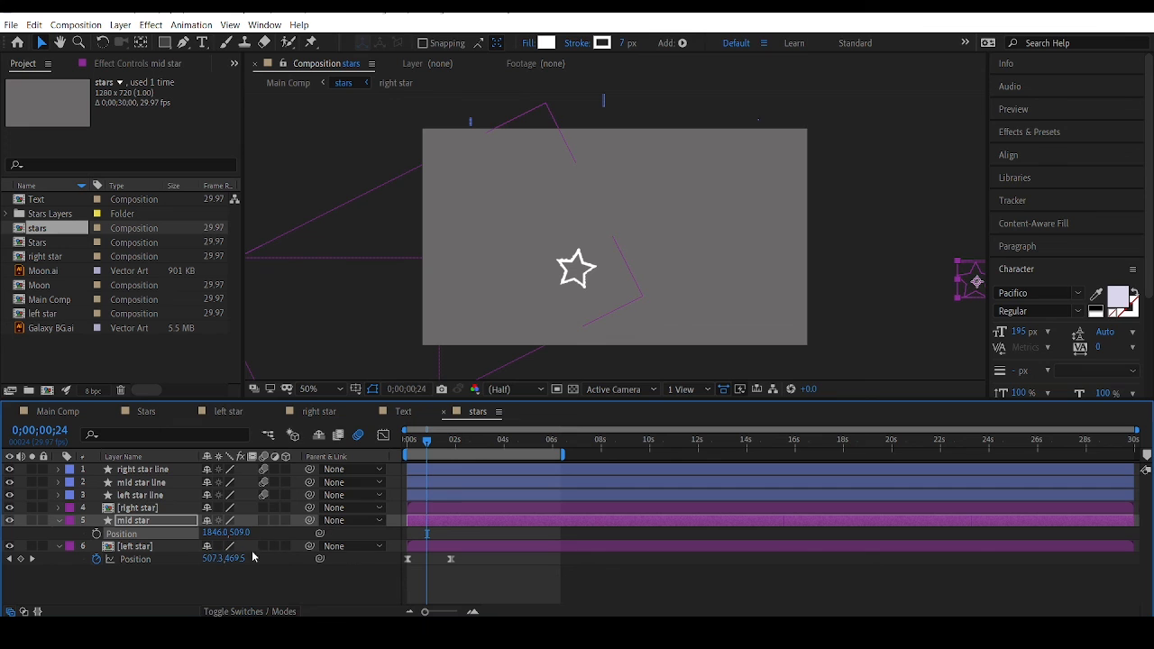
click(96, 534)
Step: Set the mid star's Position to 608, 121 at 0;00;02;02 so it ends below its line
click(454, 441)
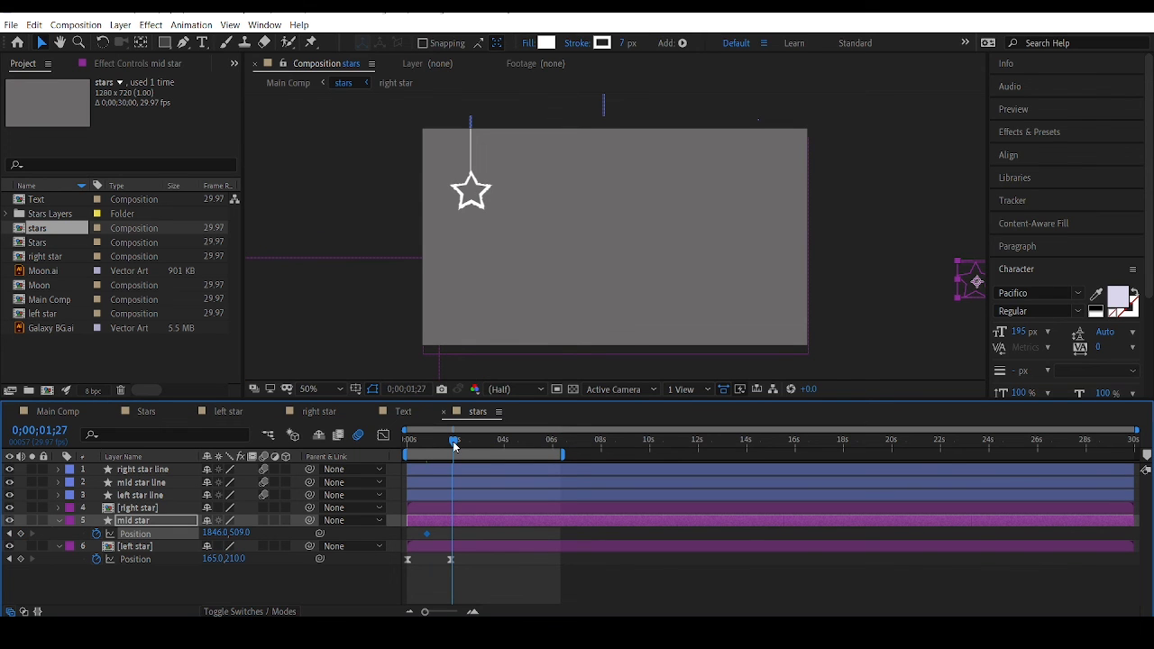
mouse_move(453, 444)
mouse_down()
mouse_move(470, 446)
mouse_move(459, 446)
mouse_up()
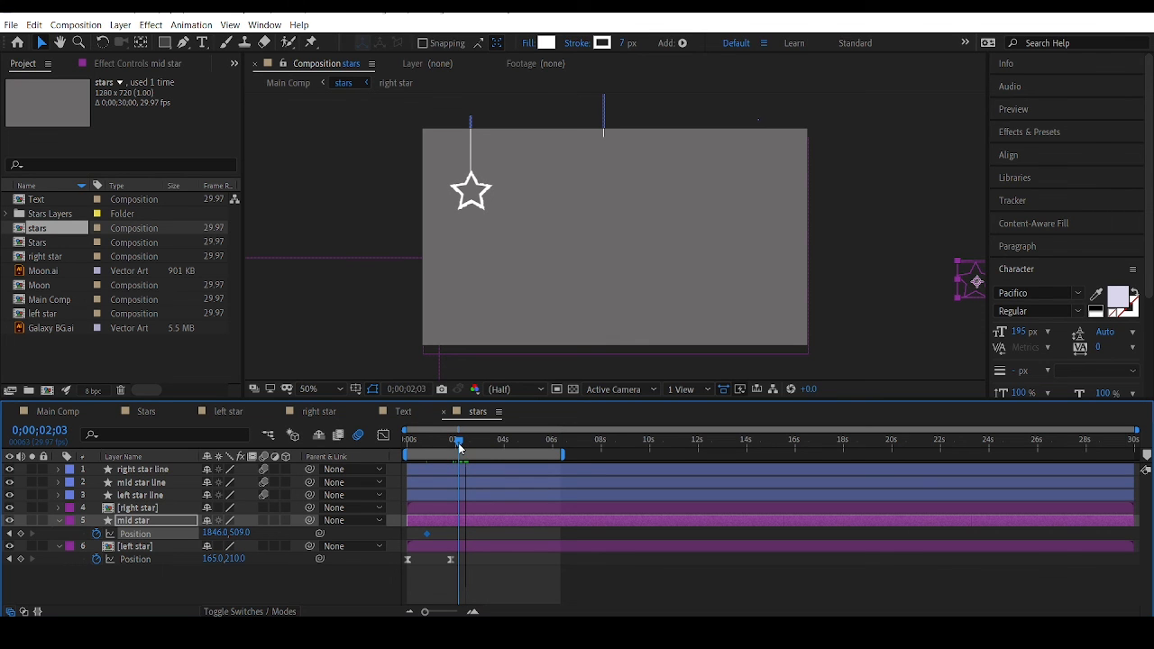
drag(459, 445, 457, 445)
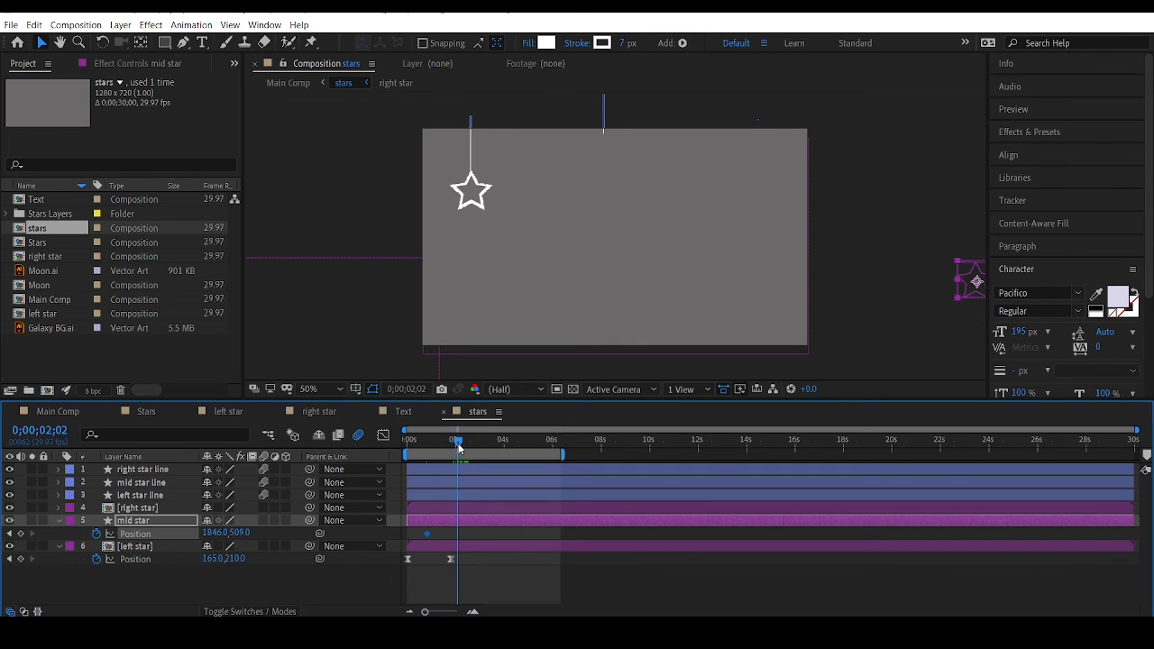
click(214, 533)
text(608)
key(Tab)
text(12)
key(Return)
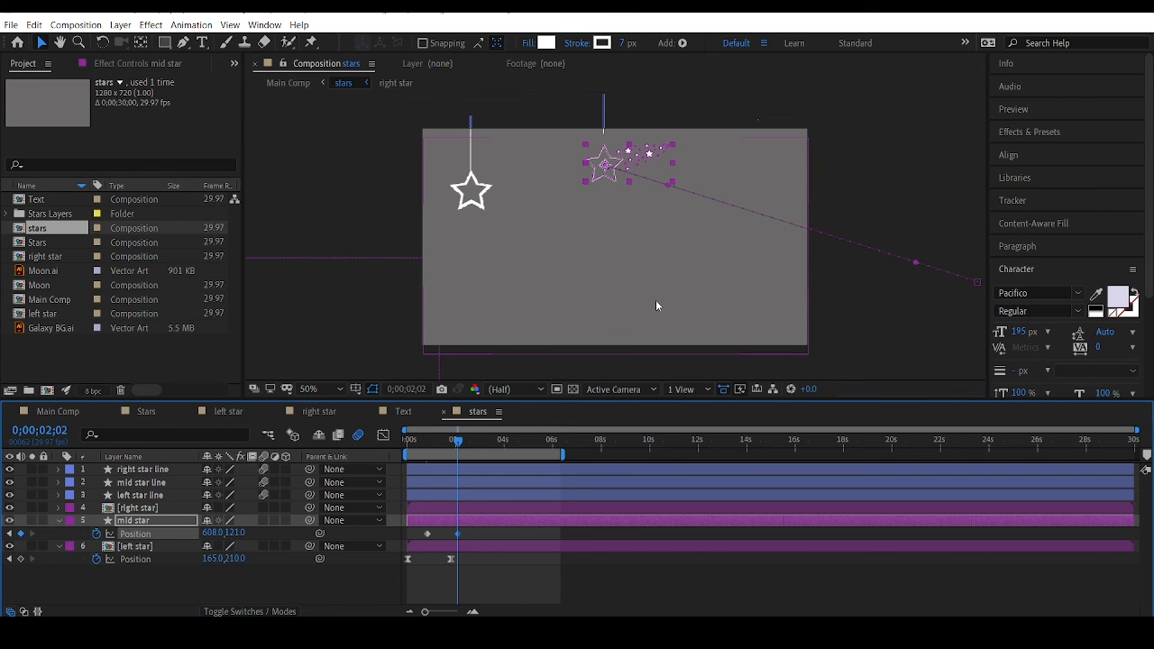
Step: Apply Easy Ease to both of the mid star's Position keyframes
mouse_move(457, 444)
mouse_down()
mouse_move(428, 445)
mouse_move(448, 454)
mouse_up()
drag(471, 541, 409, 529)
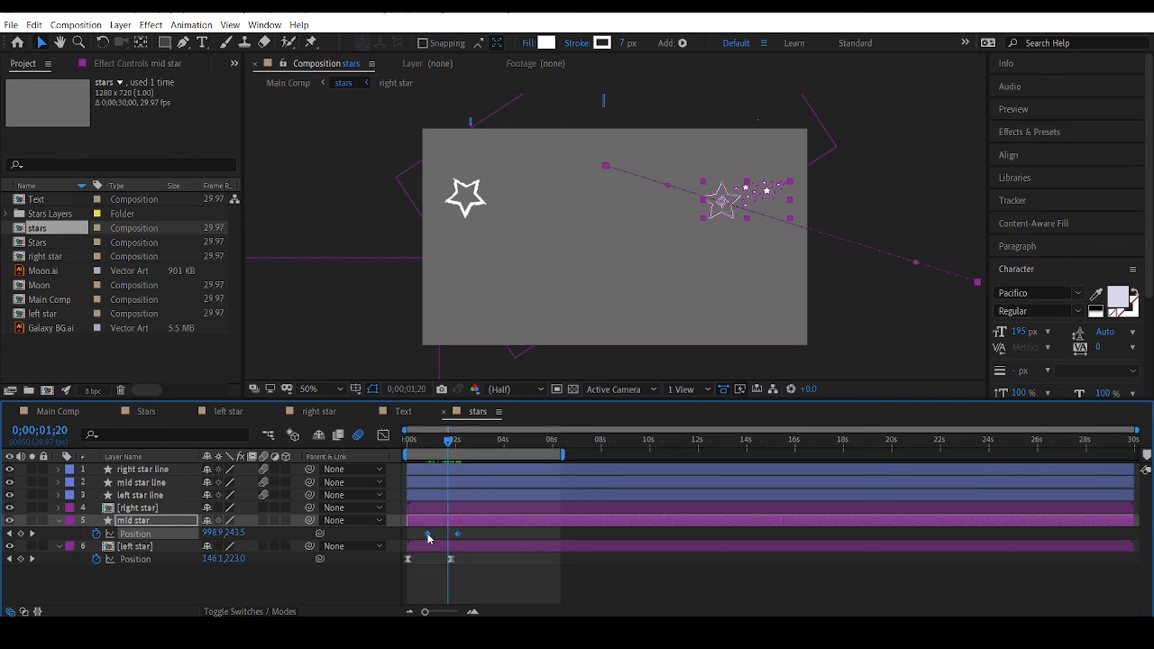
right_click(428, 538)
mouse_move(438, 526)
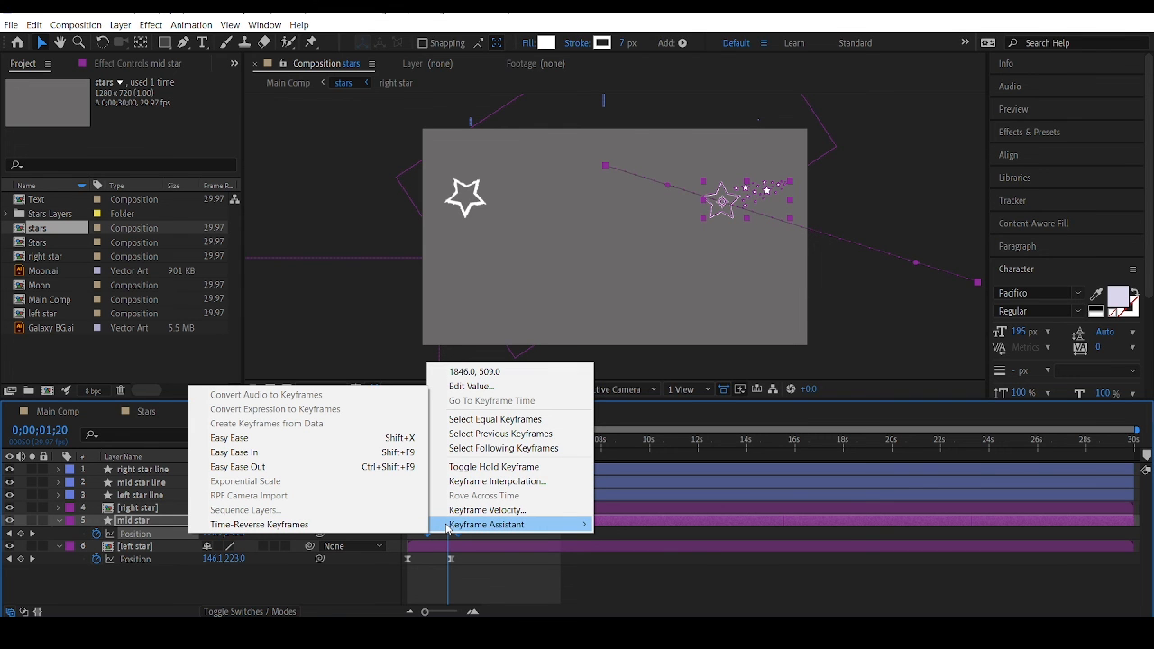
click(236, 438)
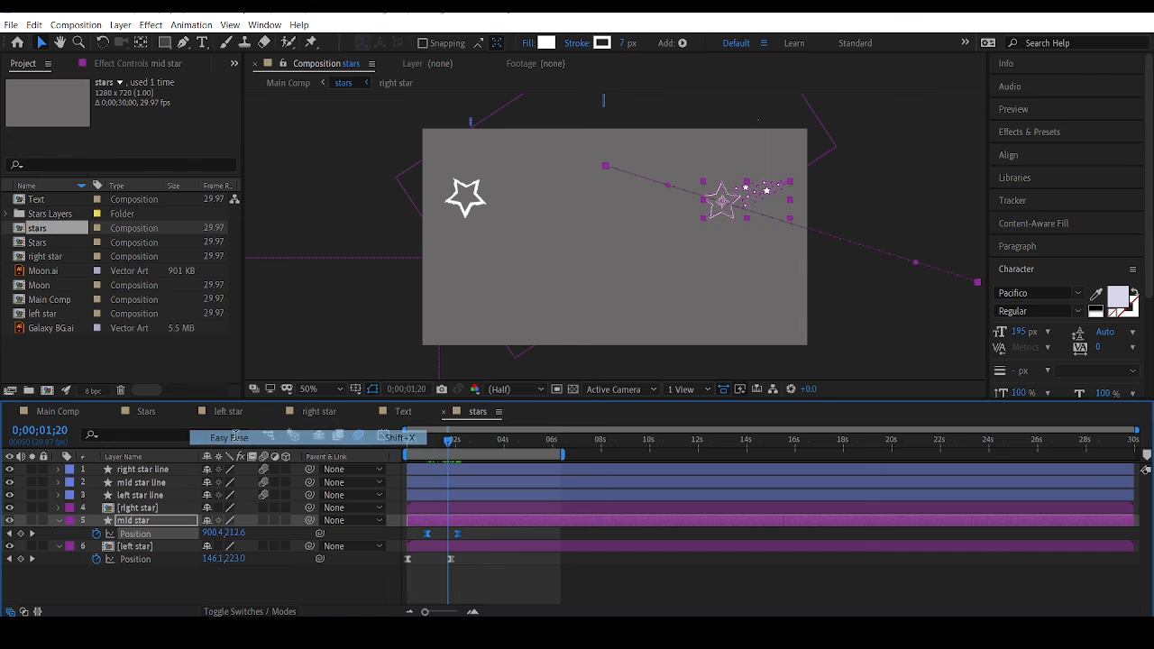
Step: Curve the mid star's motion path by stretching the first keyframe's handle past the frame's far side and the last keyframe's handle toward the left star, then preview it
drag(429, 441, 447, 448)
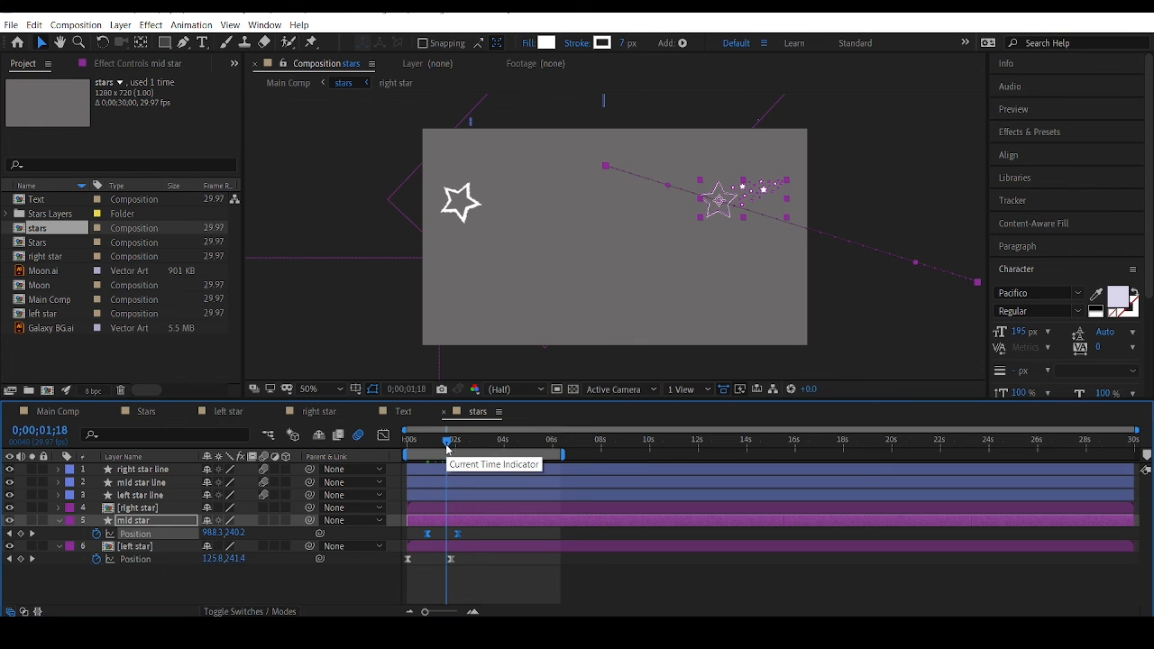
click(955, 317)
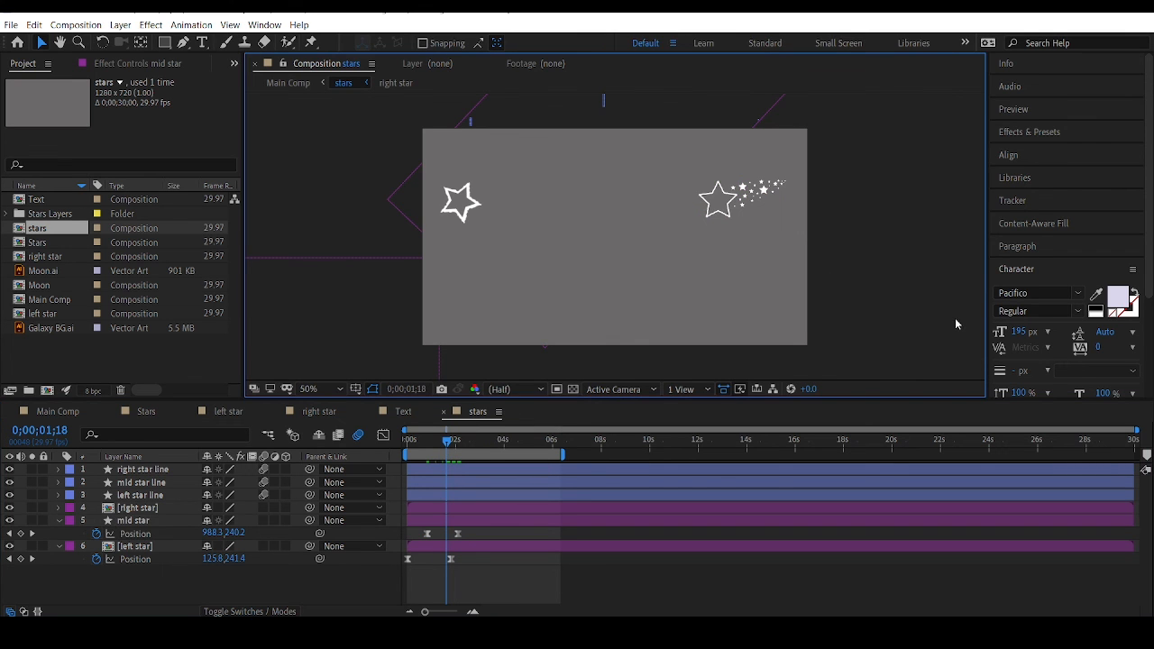
click(427, 533)
click(427, 534)
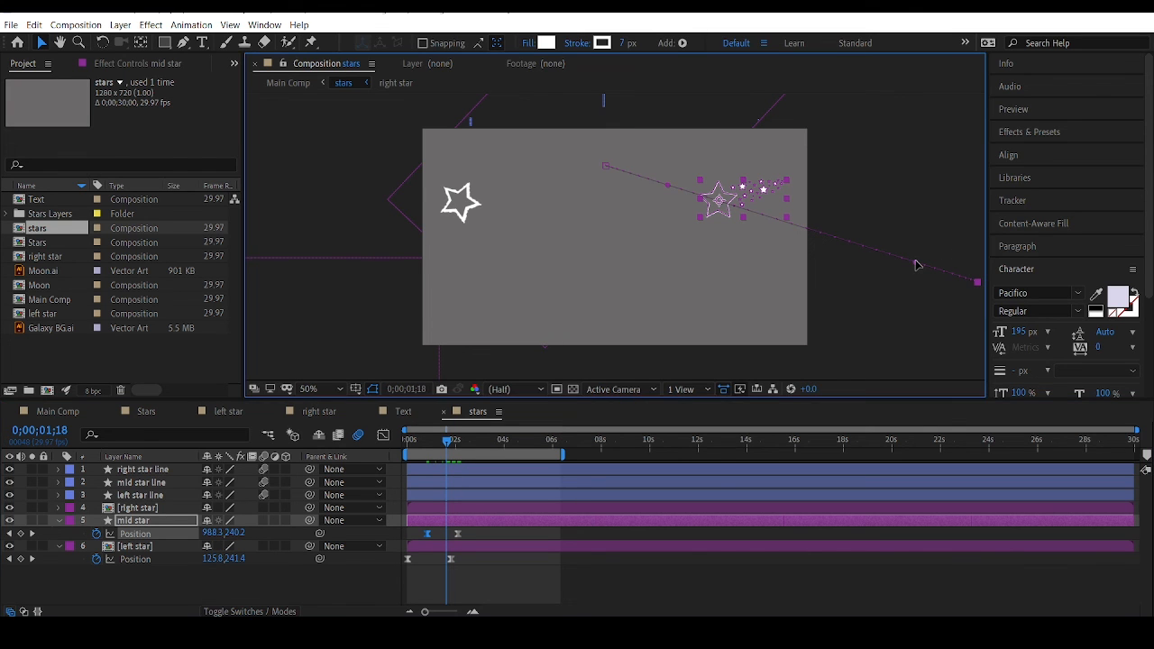
drag(916, 266, 299, 337)
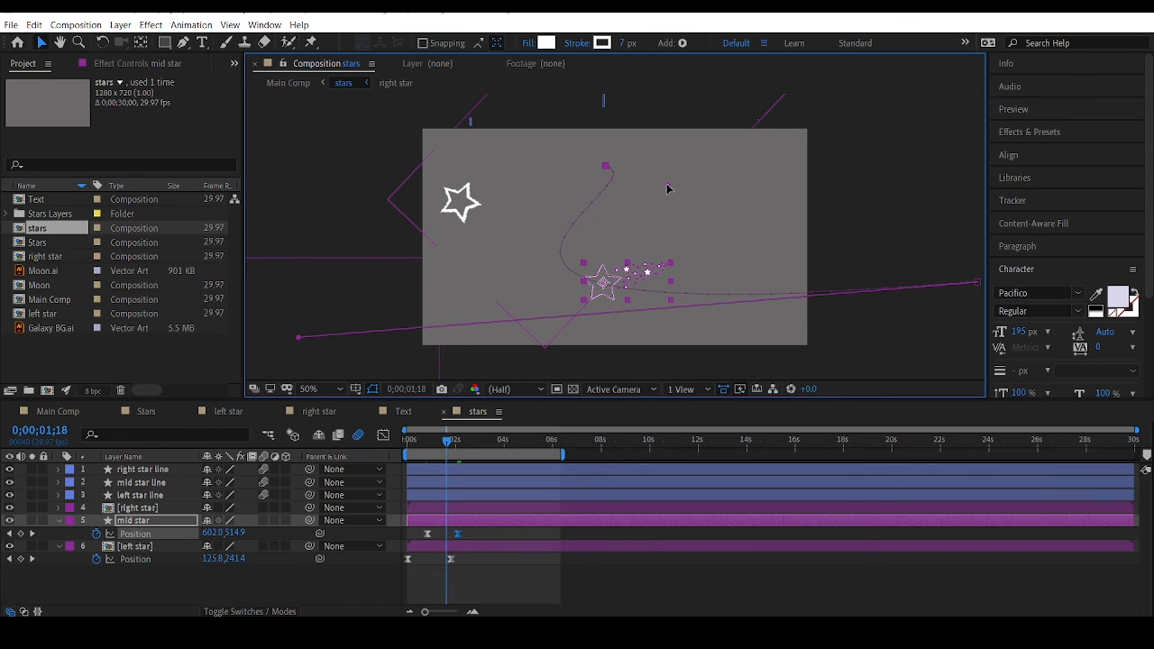
drag(667, 187, 656, 238)
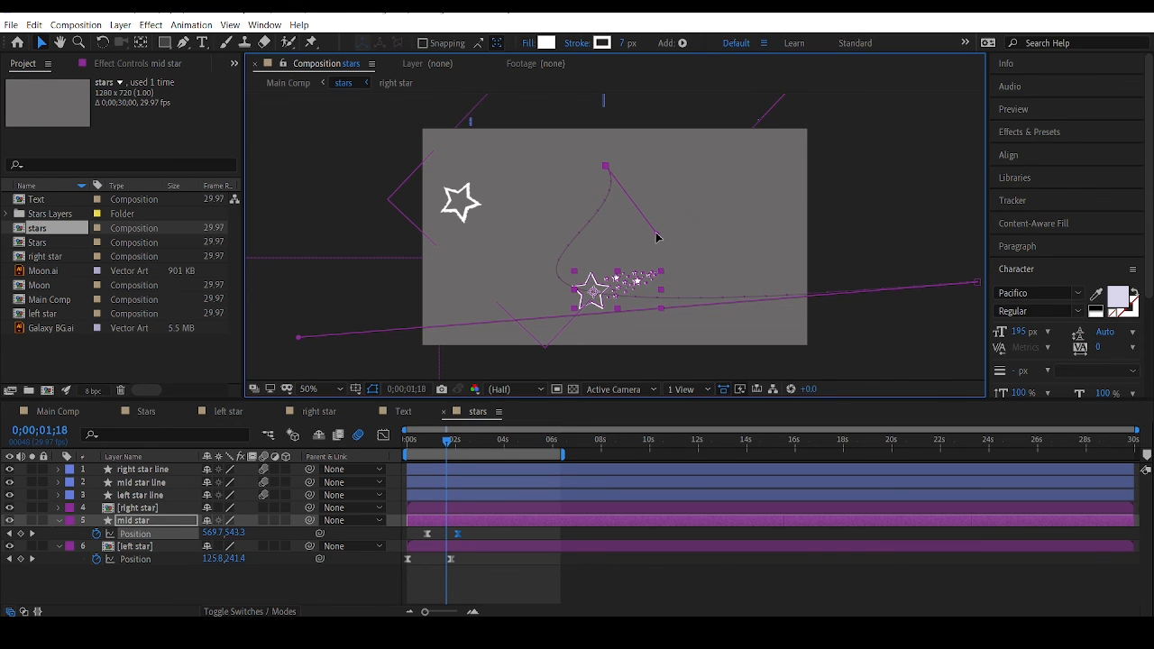
drag(656, 237, 520, 170)
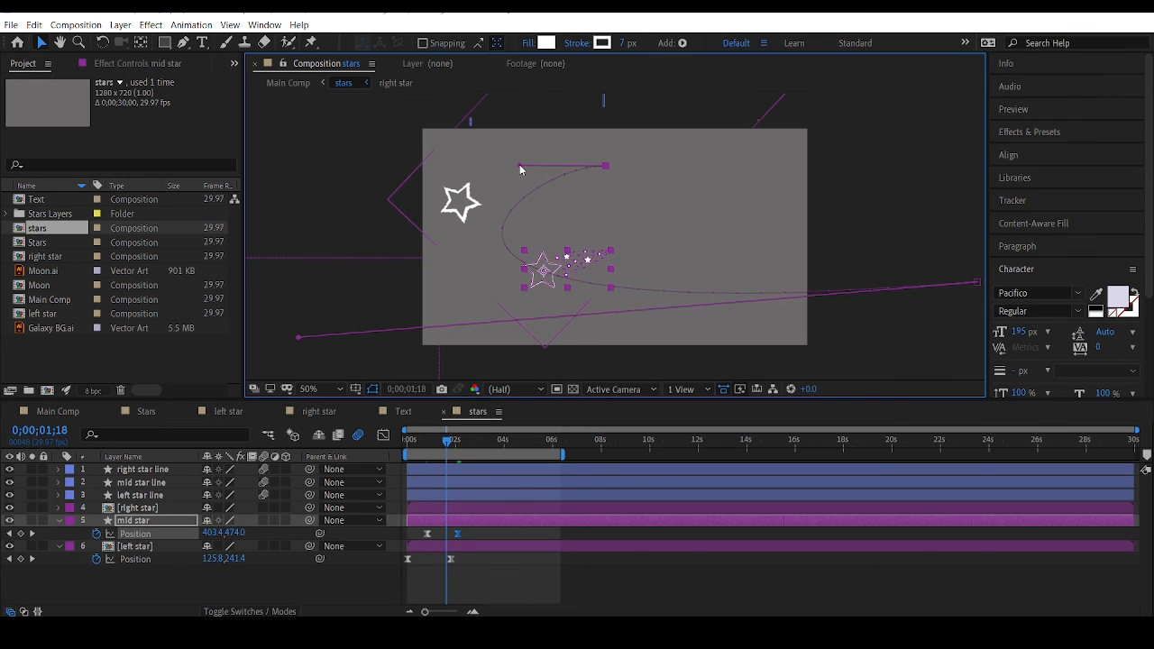
click(428, 442)
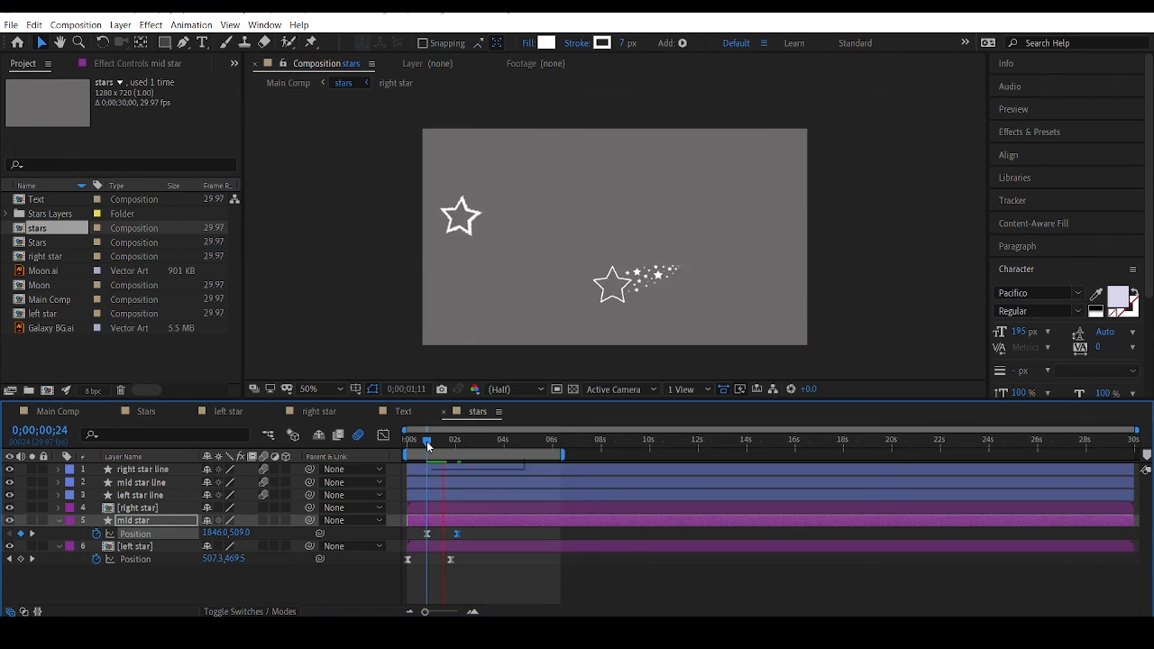
key(space)
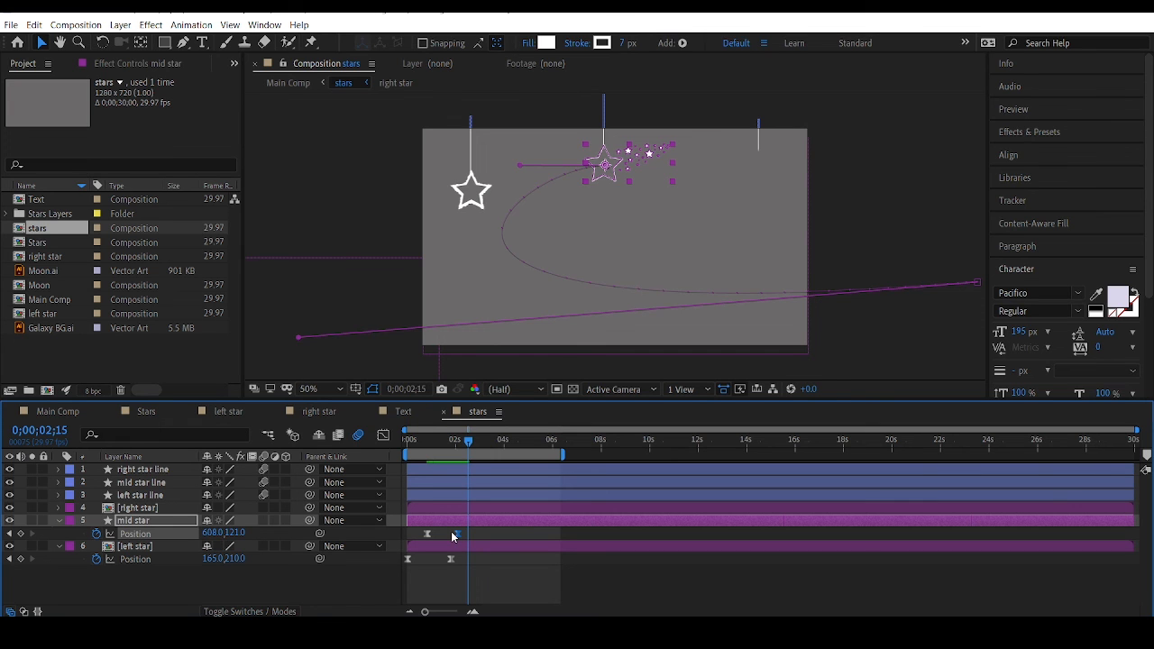
Step: Add a starting Position keyframe to the right star at 0;00;01;13
click(134, 509)
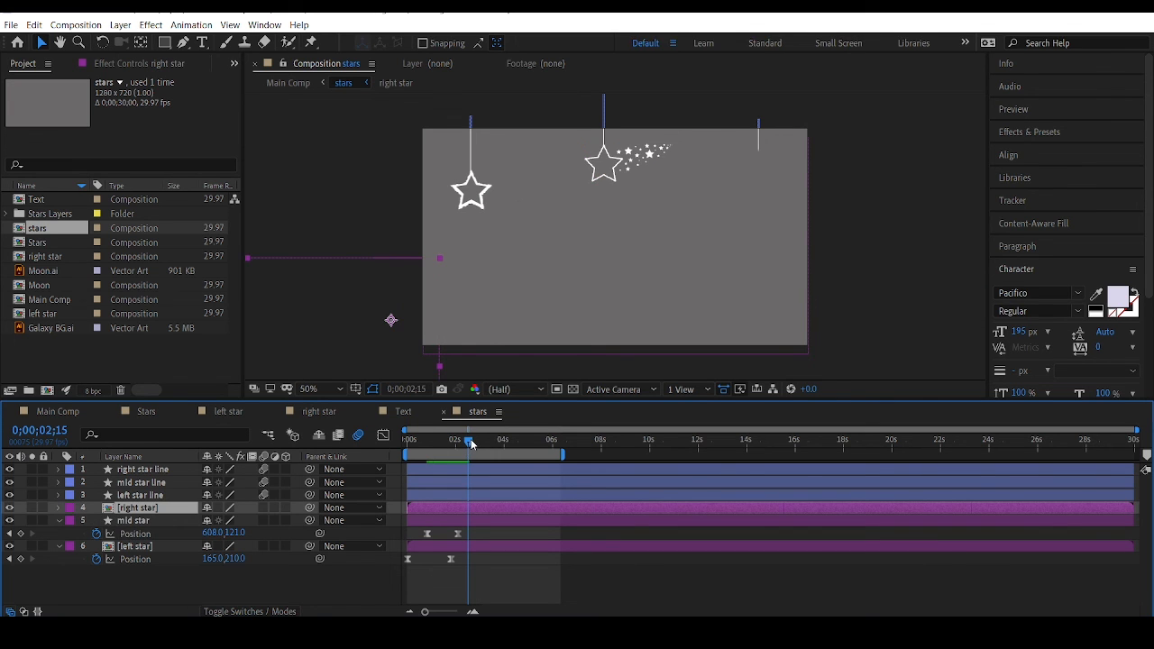
drag(471, 442, 446, 448)
drag(445, 449, 443, 451)
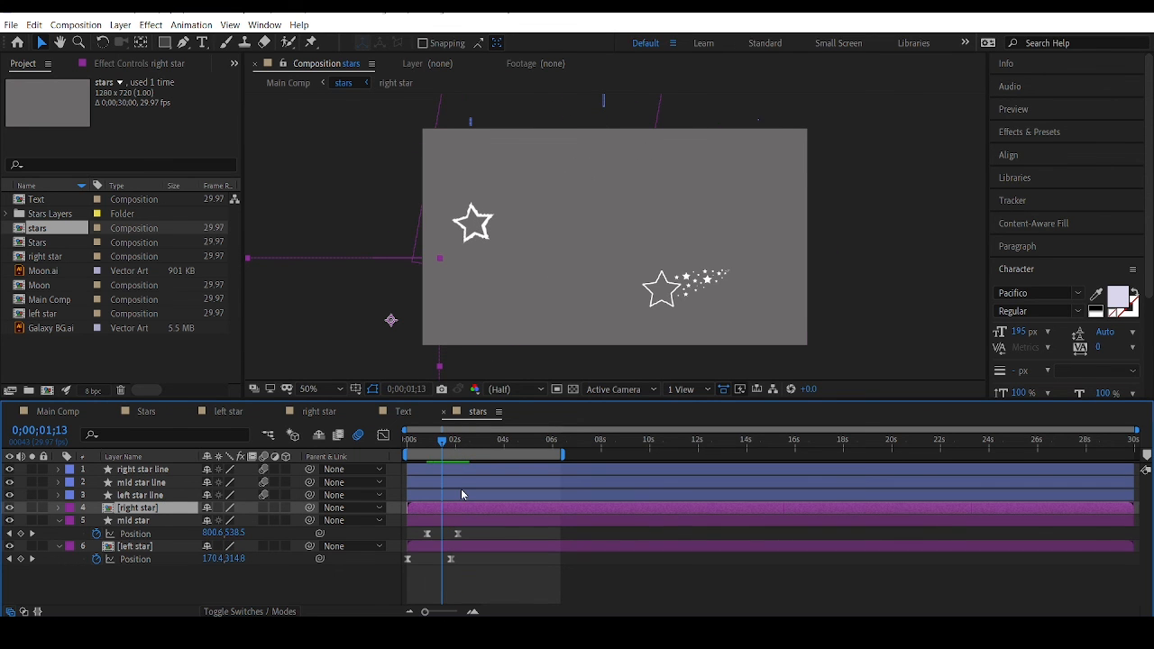
key(p)
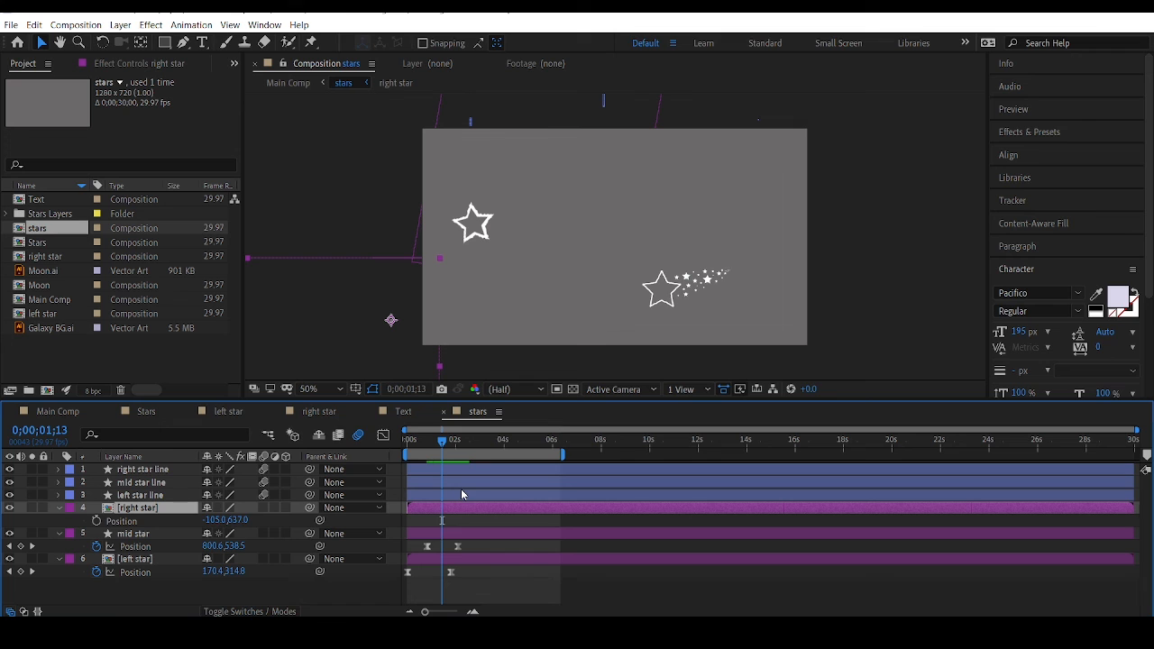
click(97, 521)
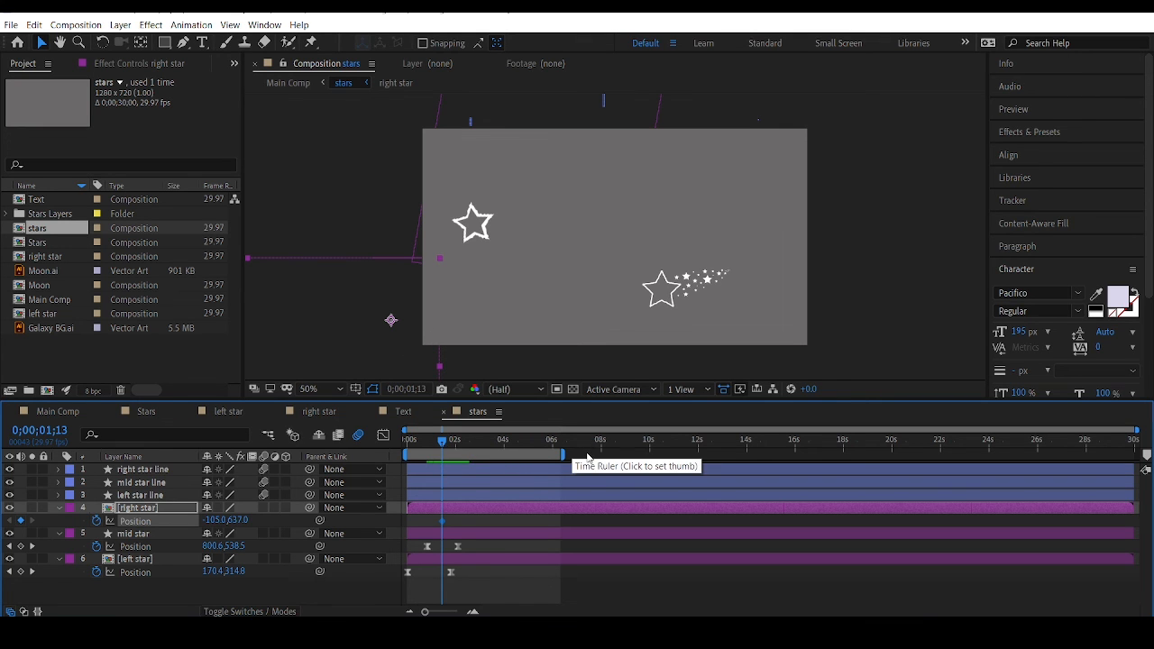
Step: Set the right star's Position to 1131, 216 at 0;00;02;16 so it ends below its line
drag(442, 441, 467, 447)
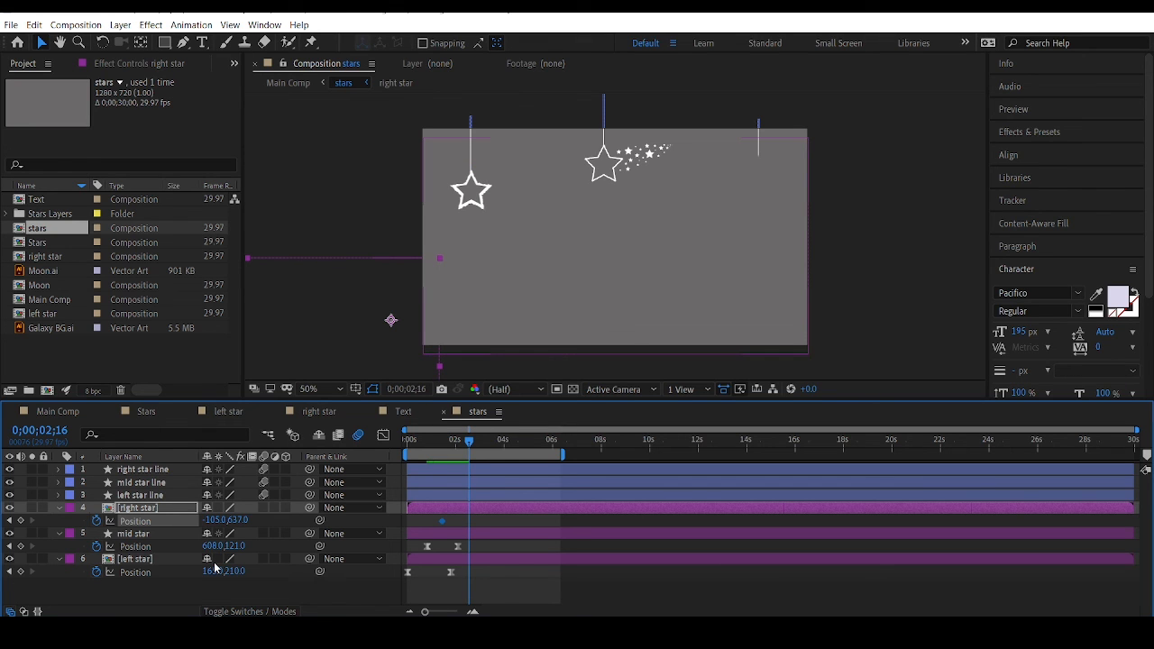
click(216, 521)
text(11)
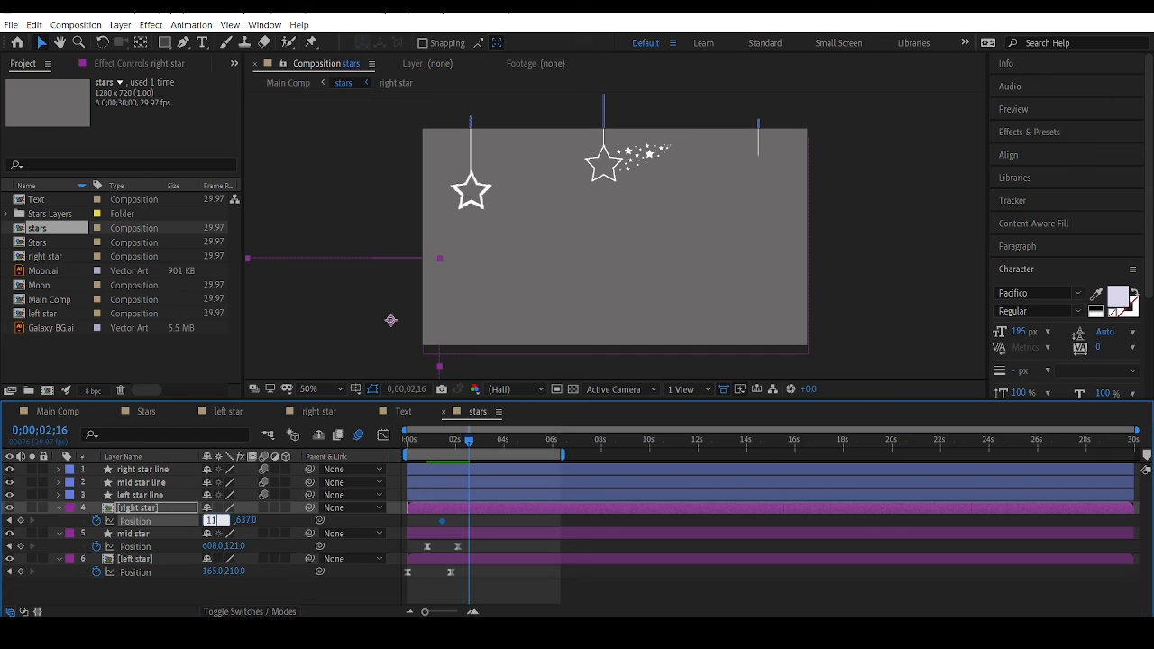
text(31)
key(Tab)
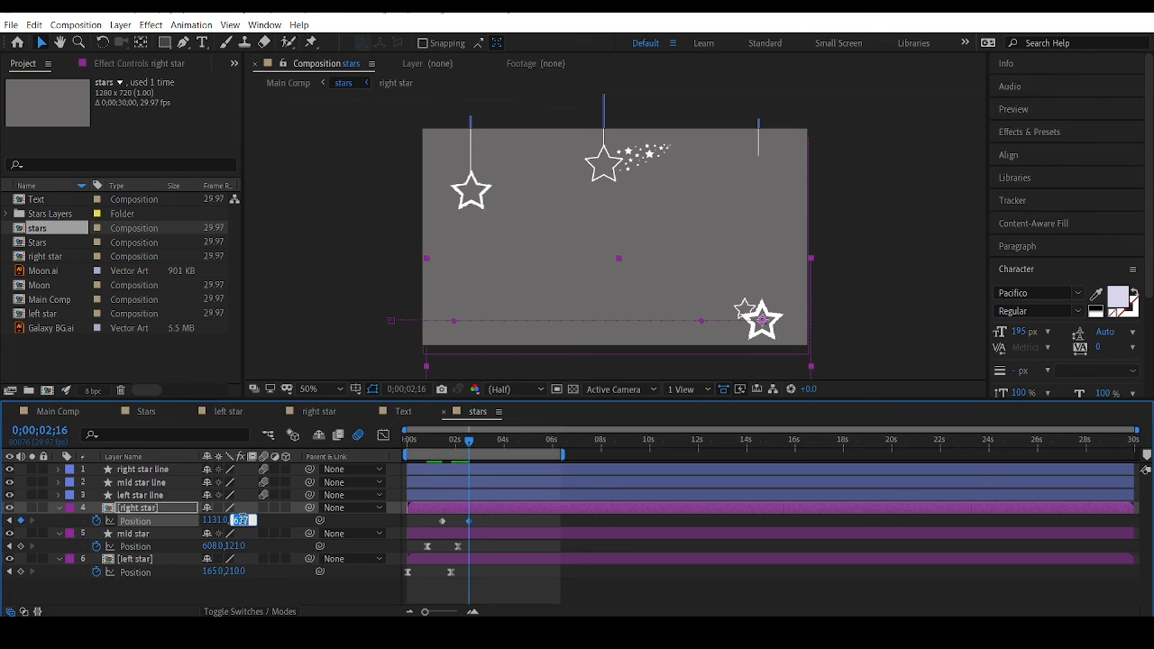
text(216)
key(Return)
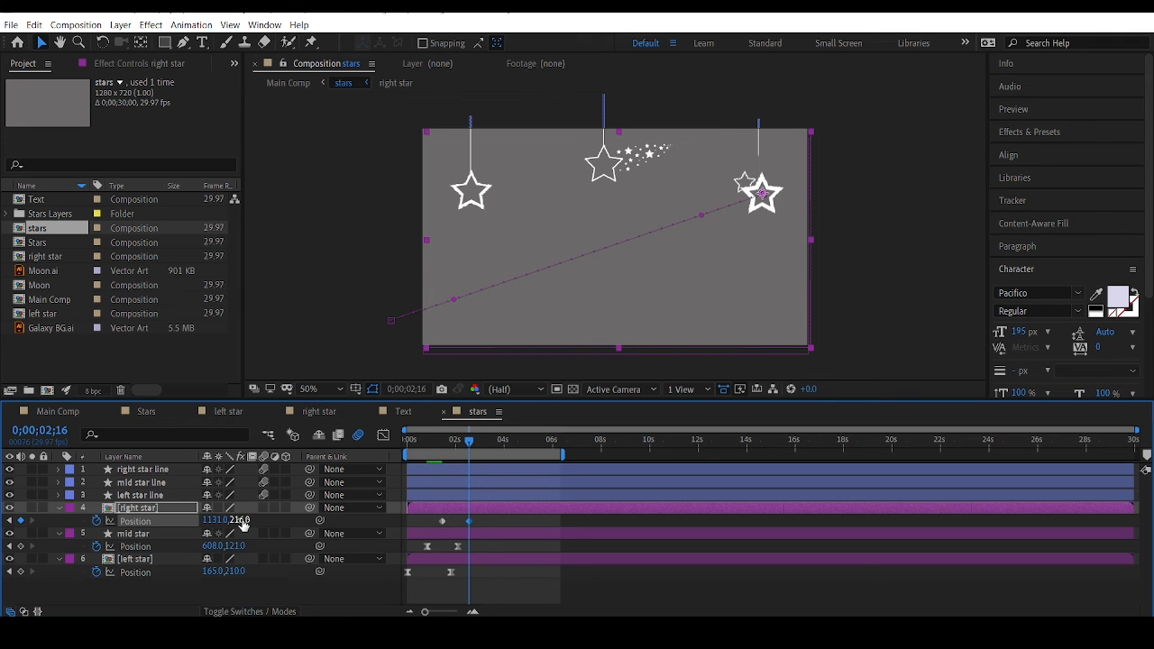
Step: Apply Easy Ease to both of the right star's Position keyframes
drag(491, 517, 437, 523)
right_click(442, 521)
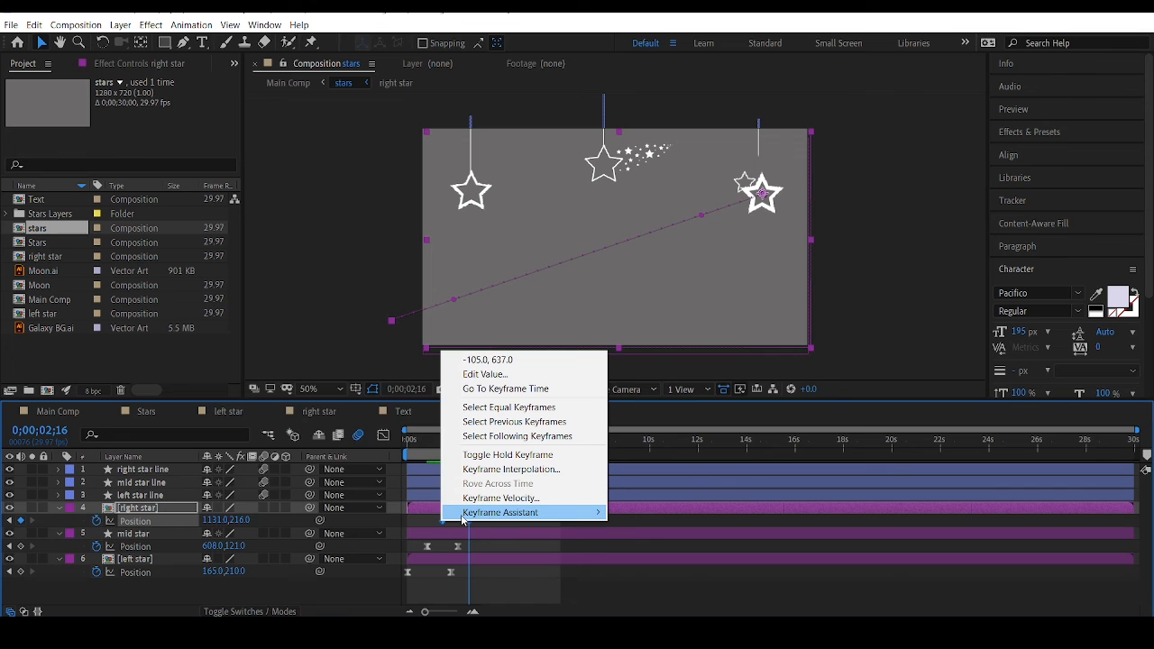
mouse_move(462, 520)
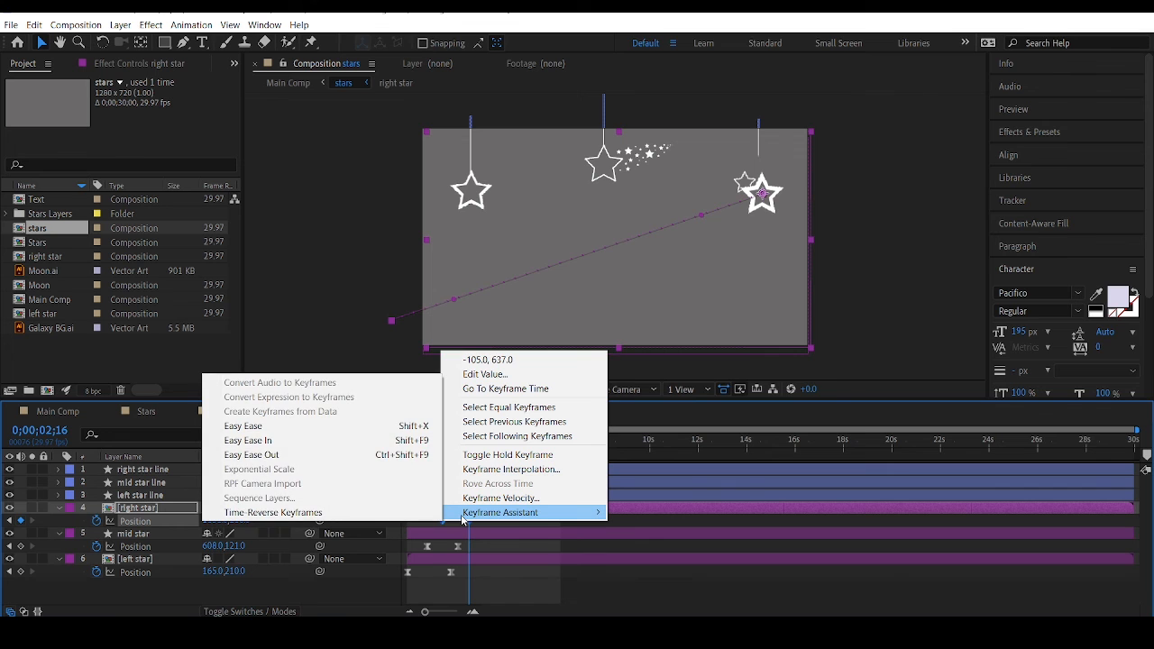
click(257, 425)
Step: Curve the right star's motion path by stretching the first keyframe's handle up beyond the frame and the last keyframe's handle down past the opposite side
mouse_move(455, 447)
mouse_down()
mouse_move(440, 446)
mouse_move(472, 446)
mouse_move(462, 448)
mouse_up()
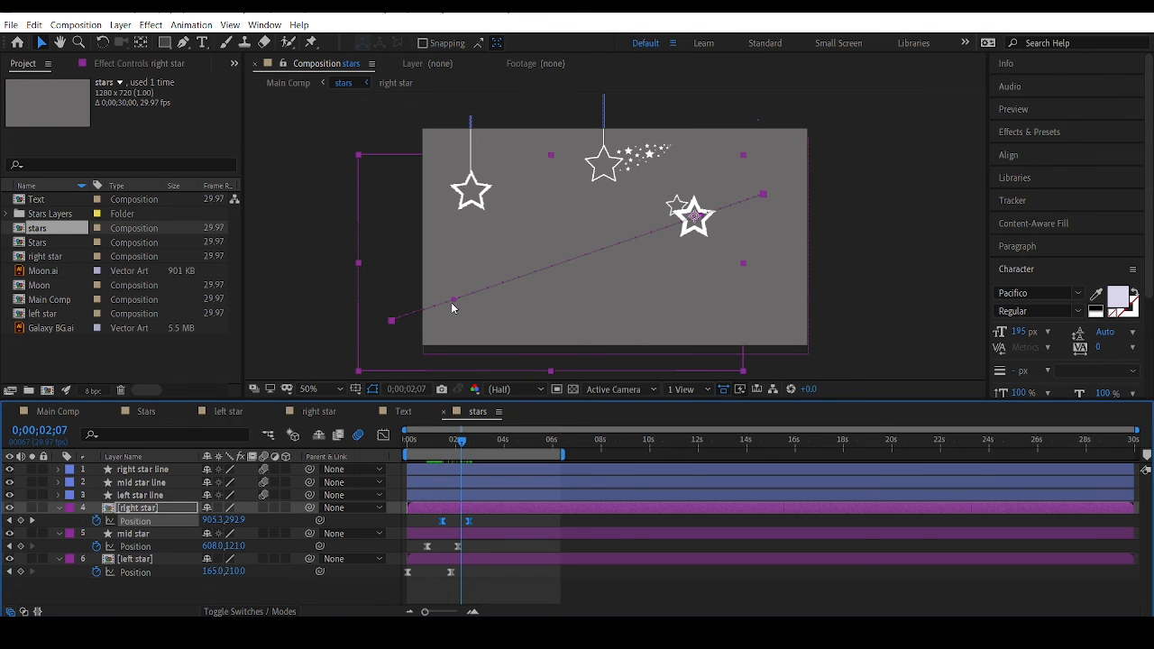
drag(454, 300, 292, 174)
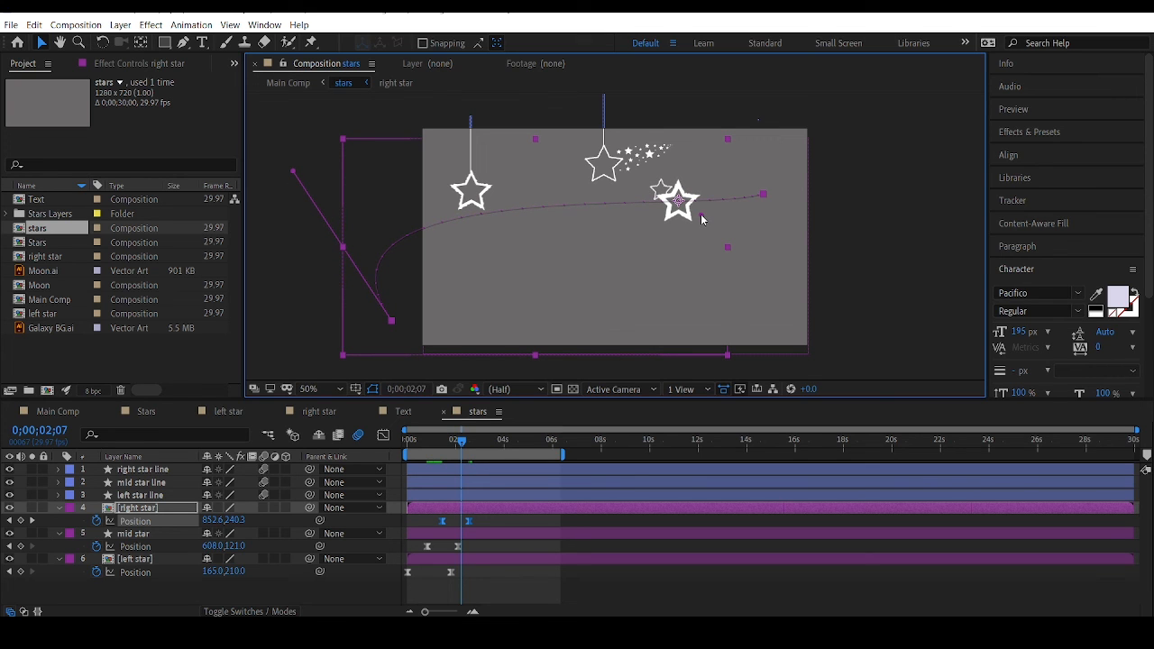
drag(701, 219, 732, 266)
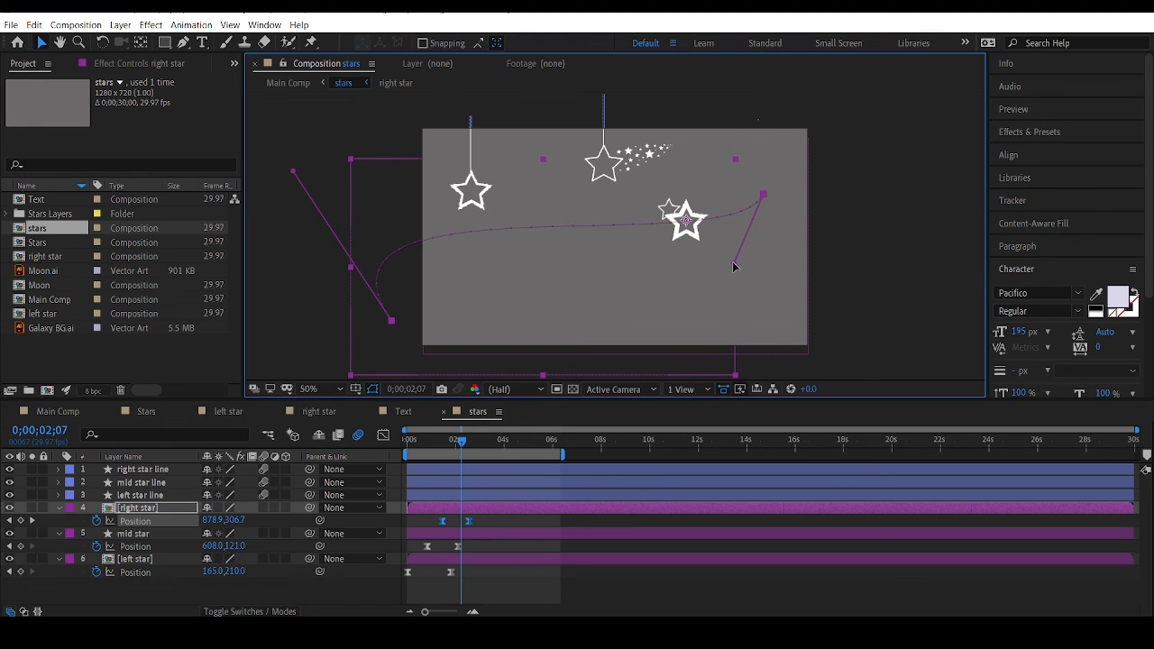
drag(733, 266, 967, 372)
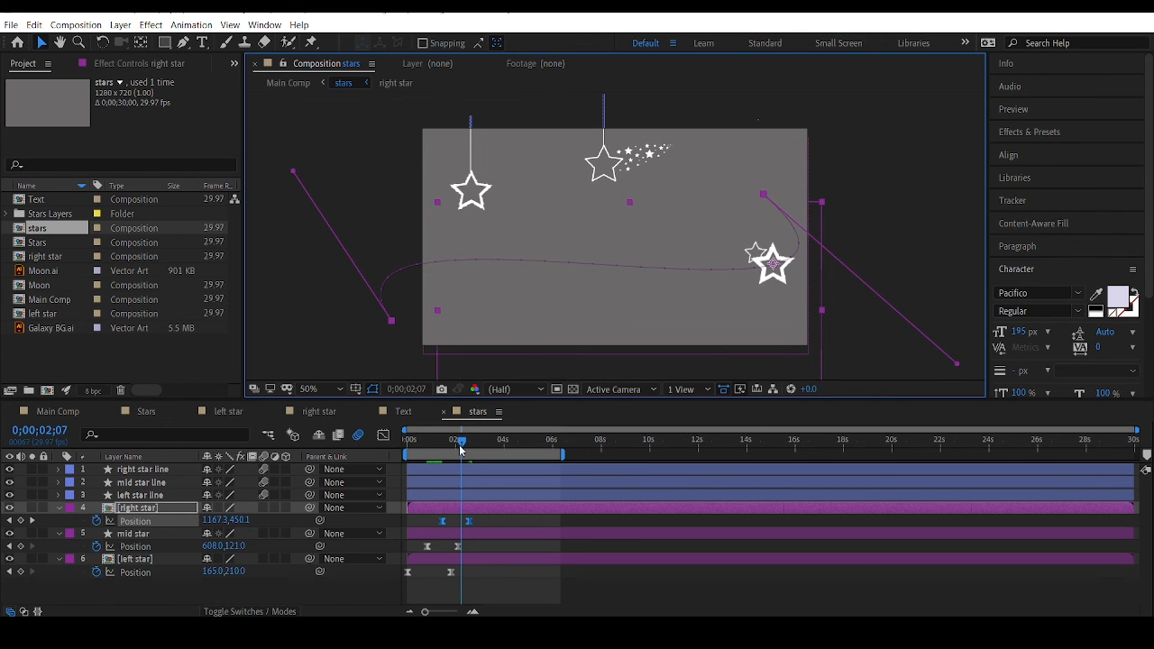
Step: Preview the three stars' animation from the start of the stars composition and return to the first frame
drag(461, 444, 392, 445)
key(space)
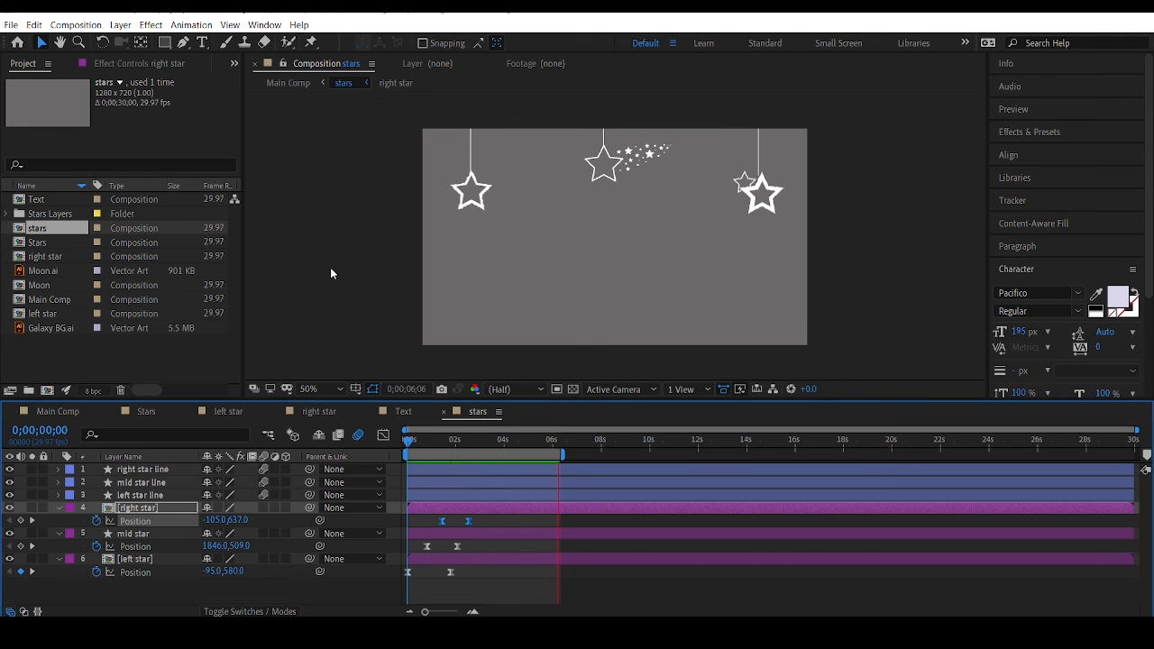
key(space)
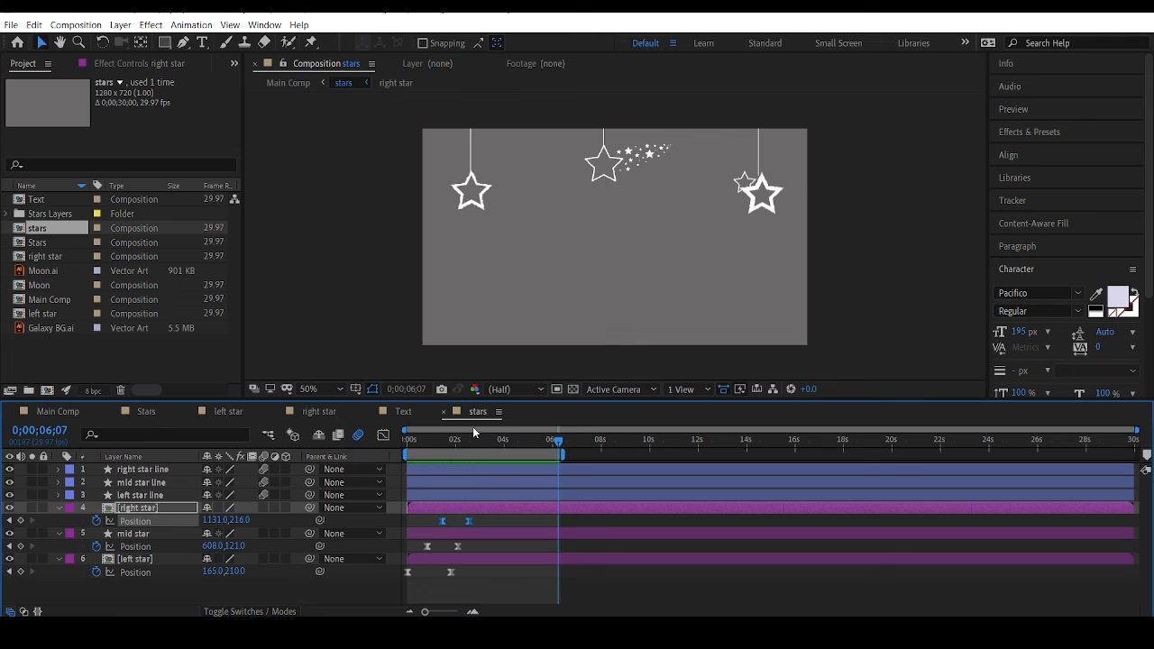
drag(559, 441, 364, 453)
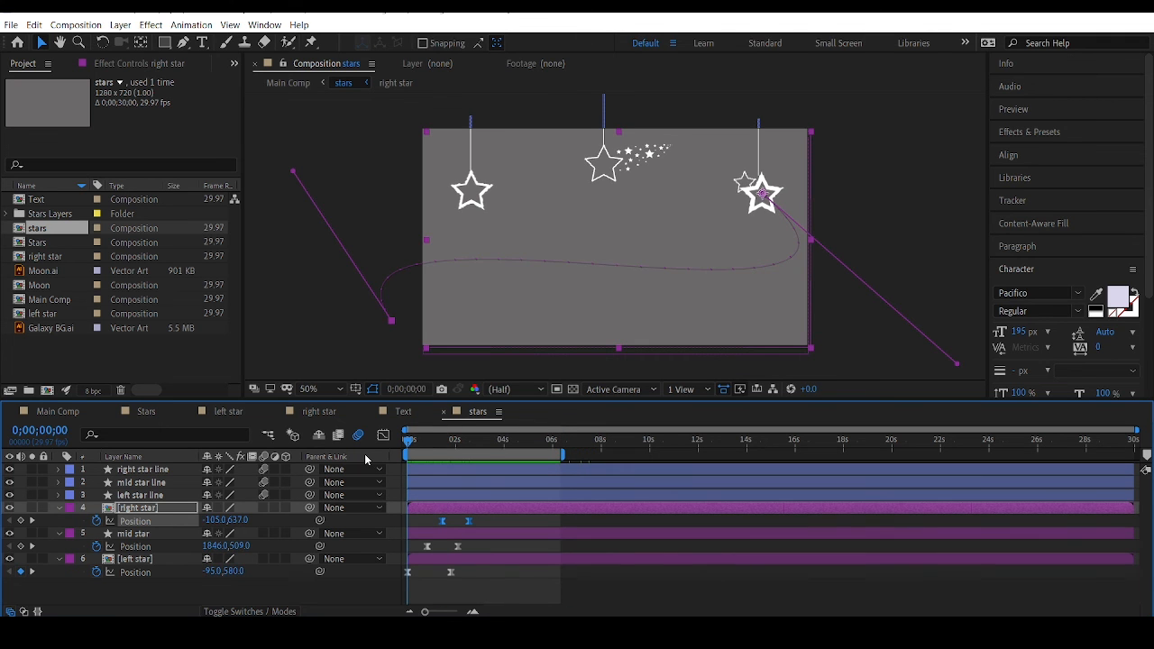
click(1026, 109)
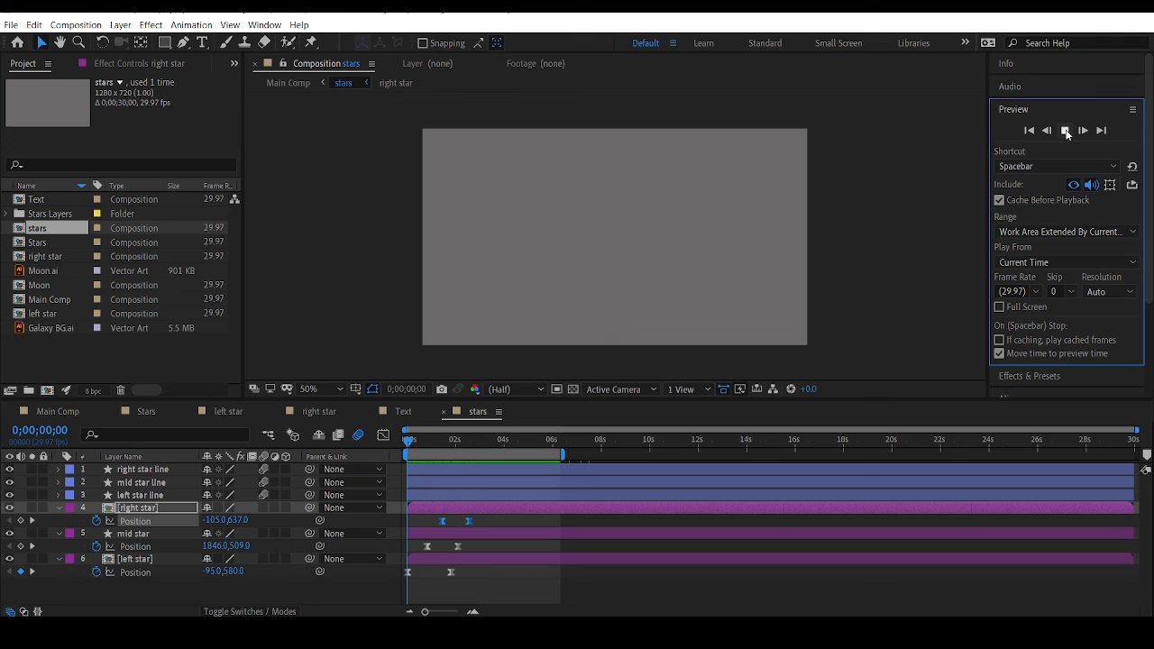
mouse_move(411, 443)
mouse_down()
mouse_move(502, 451)
mouse_move(402, 459)
mouse_up()
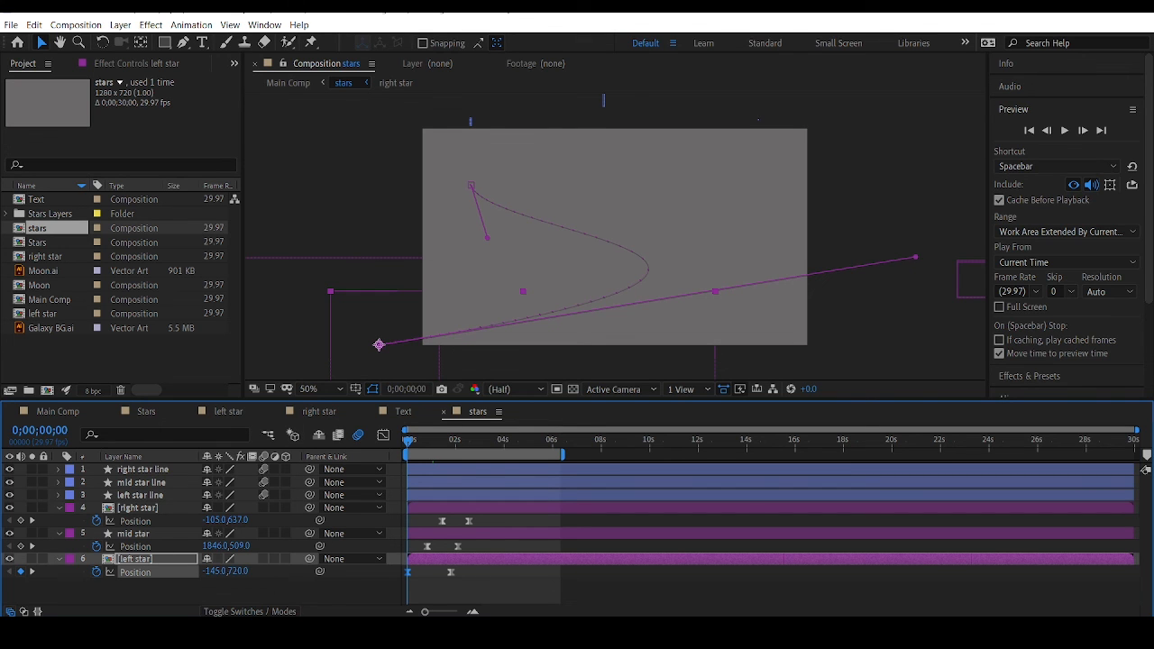
Step: Enable motion blur on the right star, mid star and left star layers
click(261, 611)
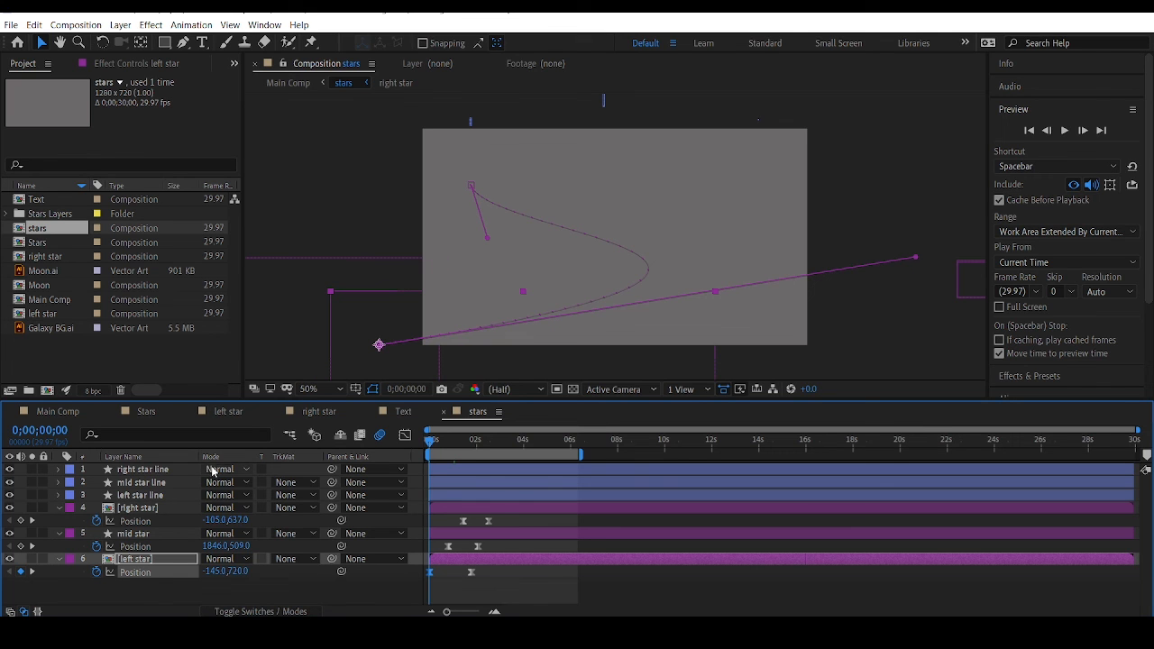
click(231, 611)
shift+click(135, 508)
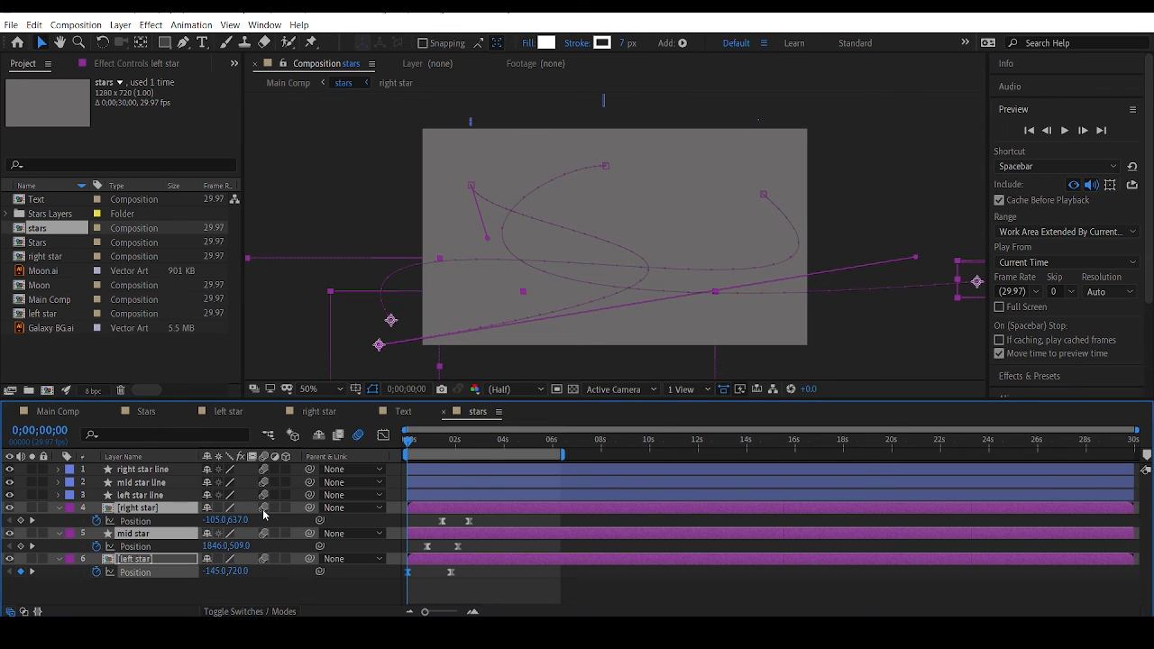
click(644, 569)
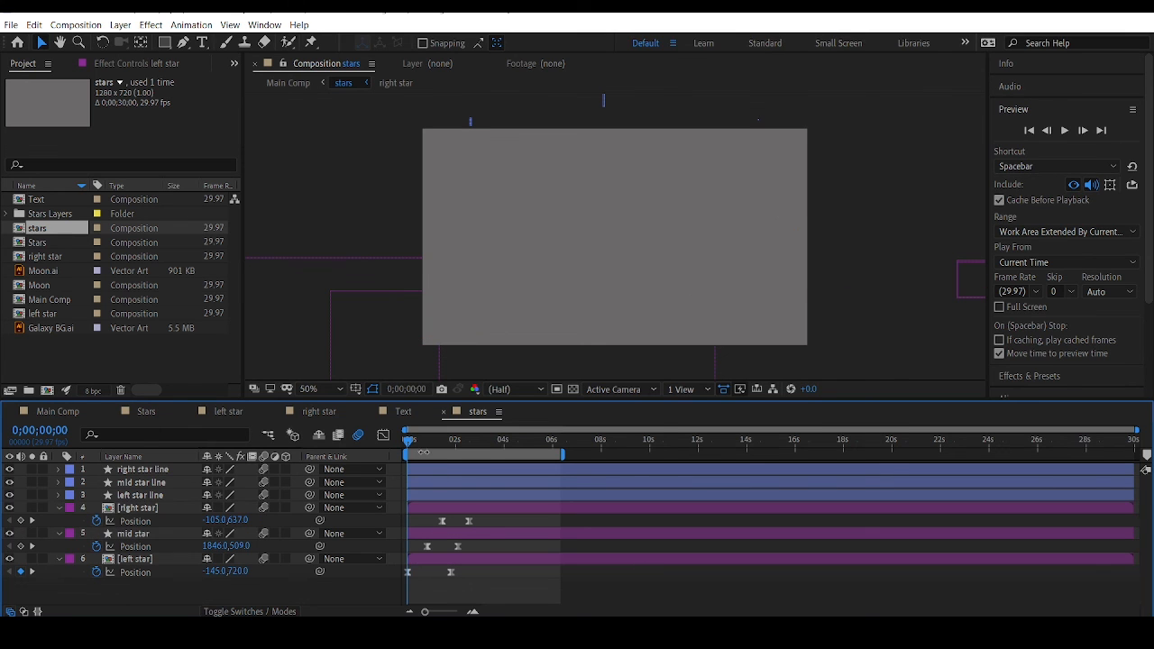
Step: Preview the stars composition with motion blur on the star layers and return to its first frame
drag(413, 440, 449, 440)
key(space)
key(space)
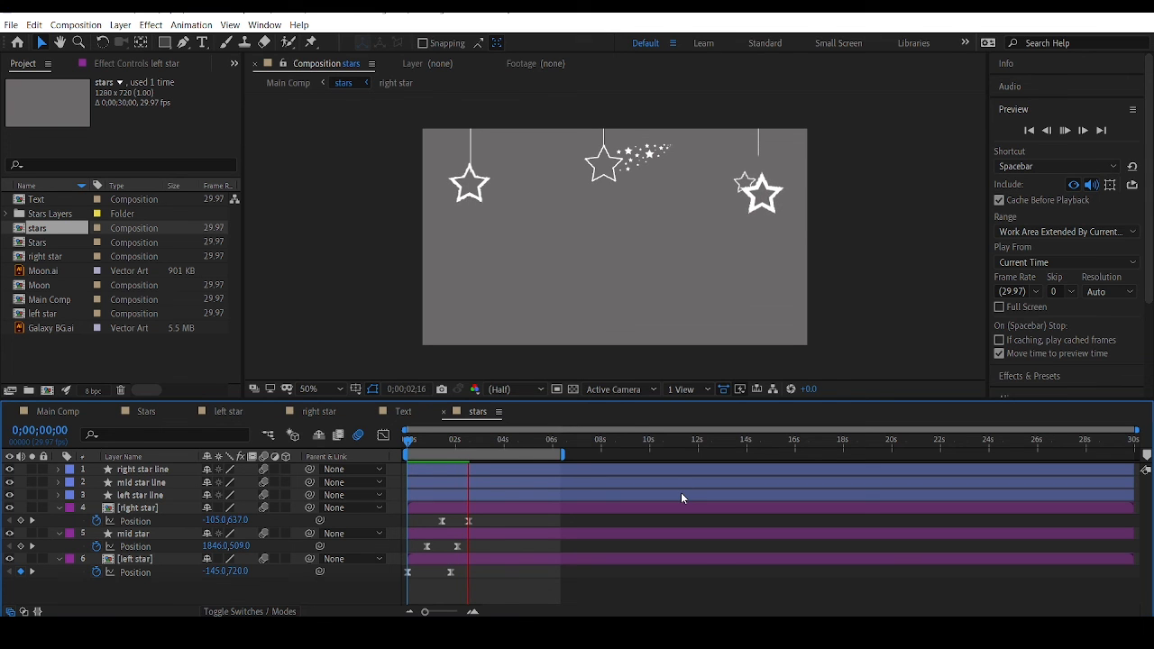
key(space)
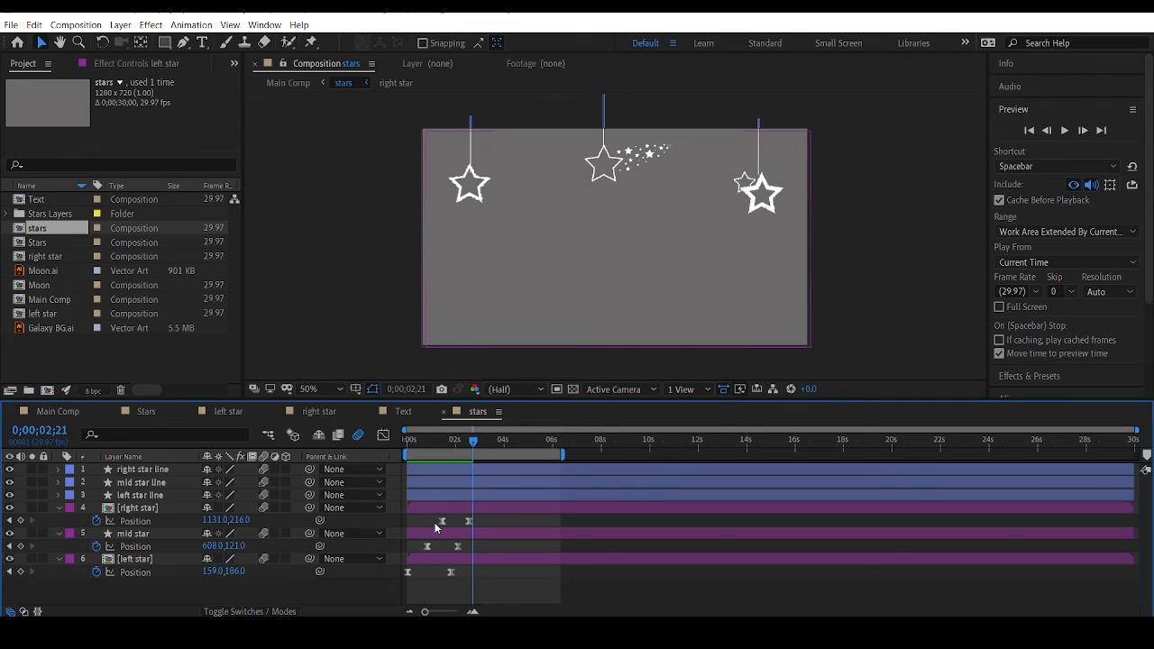
click(433, 557)
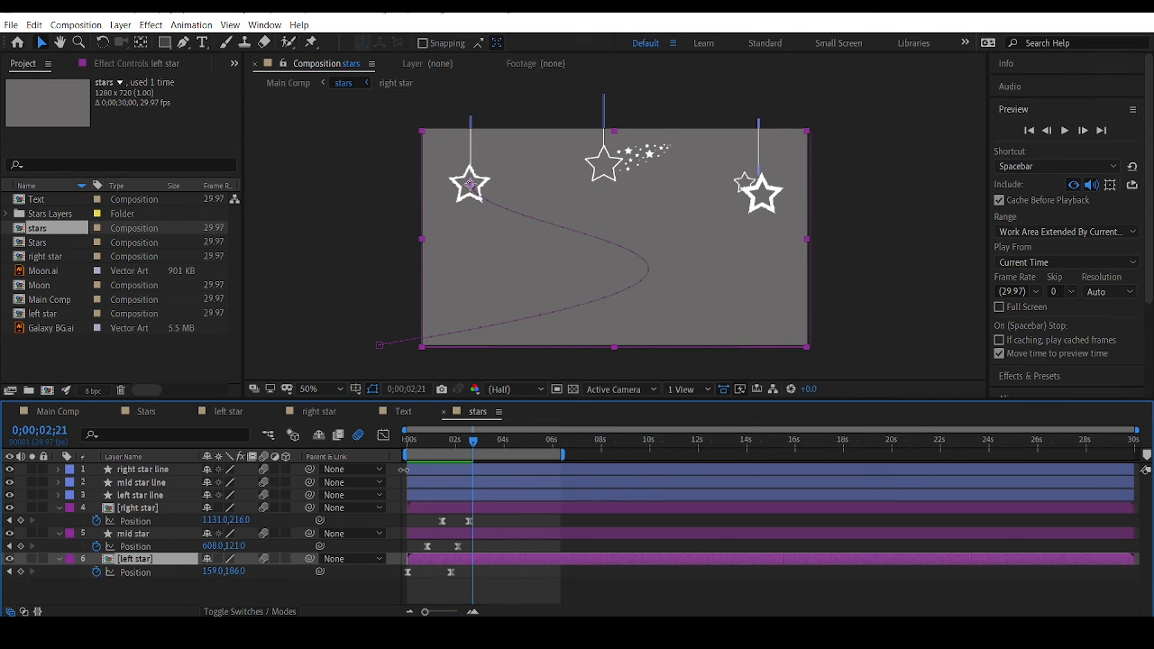
key(Home)
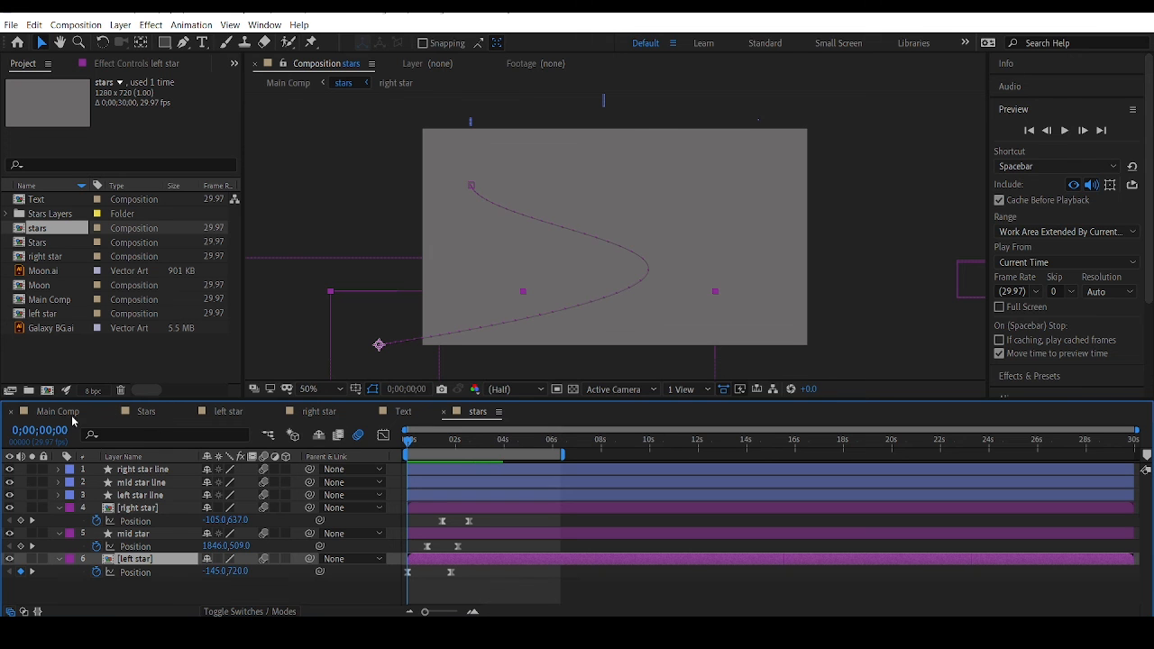
Step: Open Main Comp and scrub through its work area to review the full animation
click(72, 416)
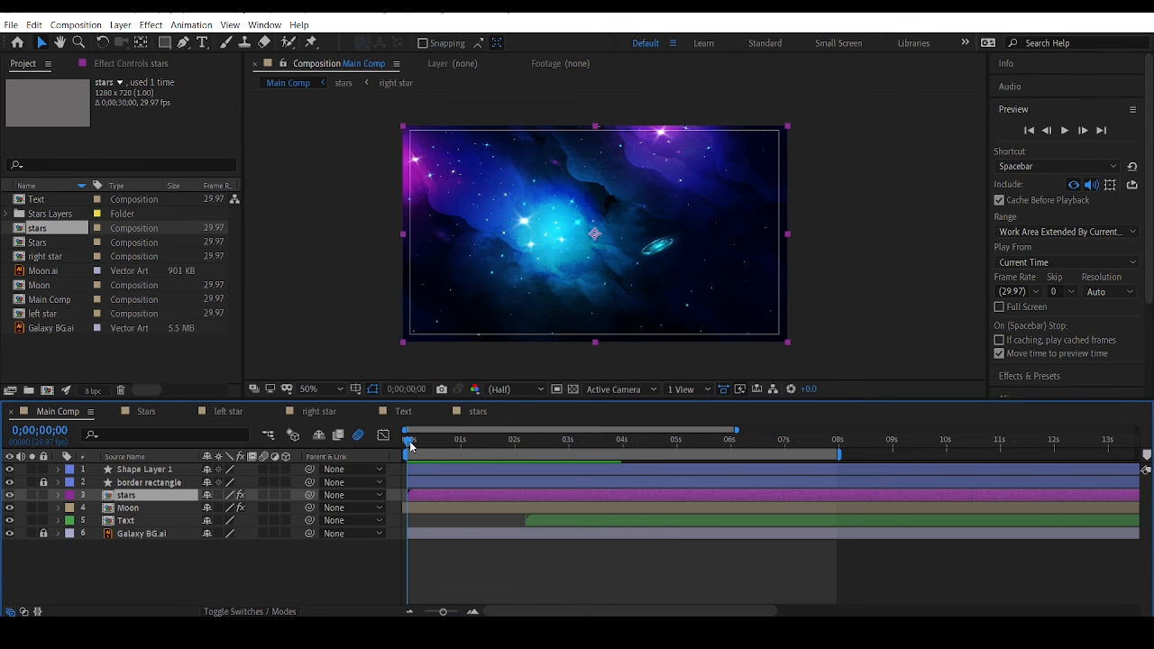
drag(410, 445, 424, 448)
drag(446, 448, 821, 453)
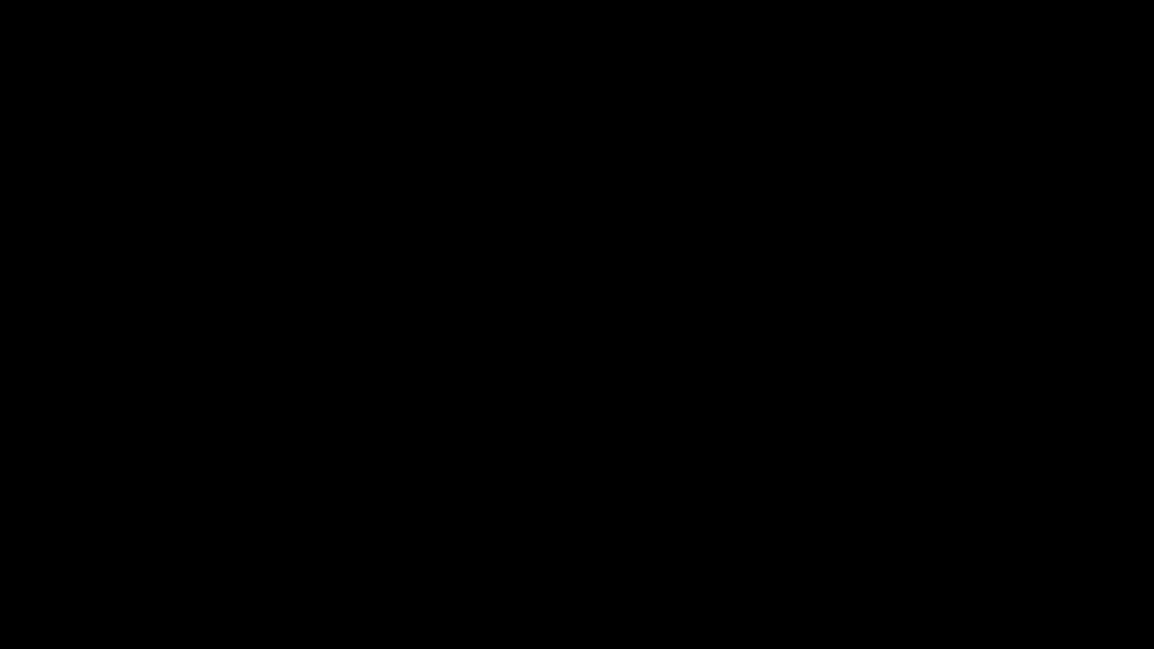